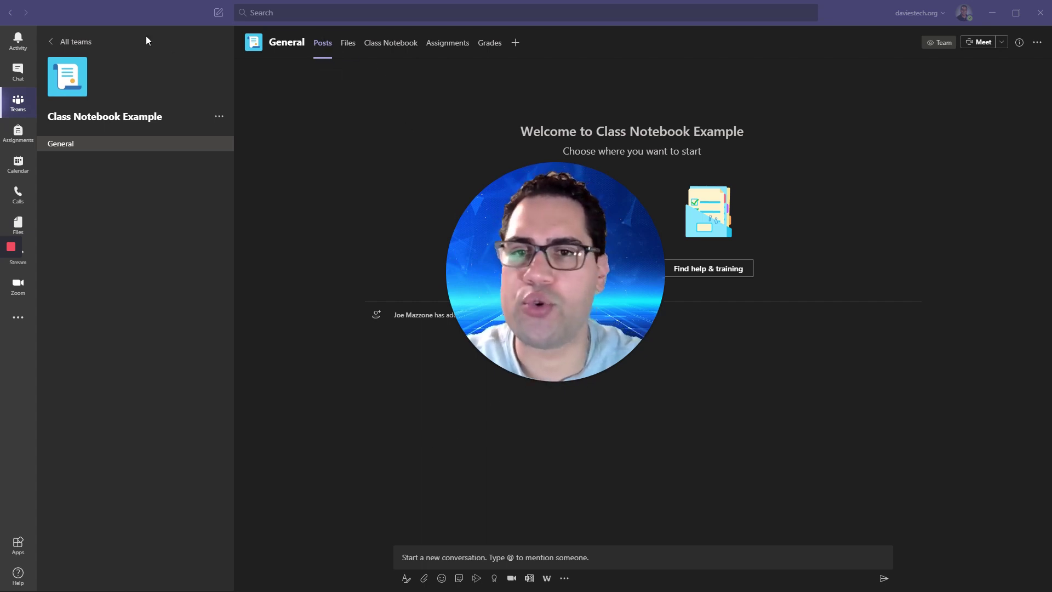
left_click_drag(516, 312, 96, 487)
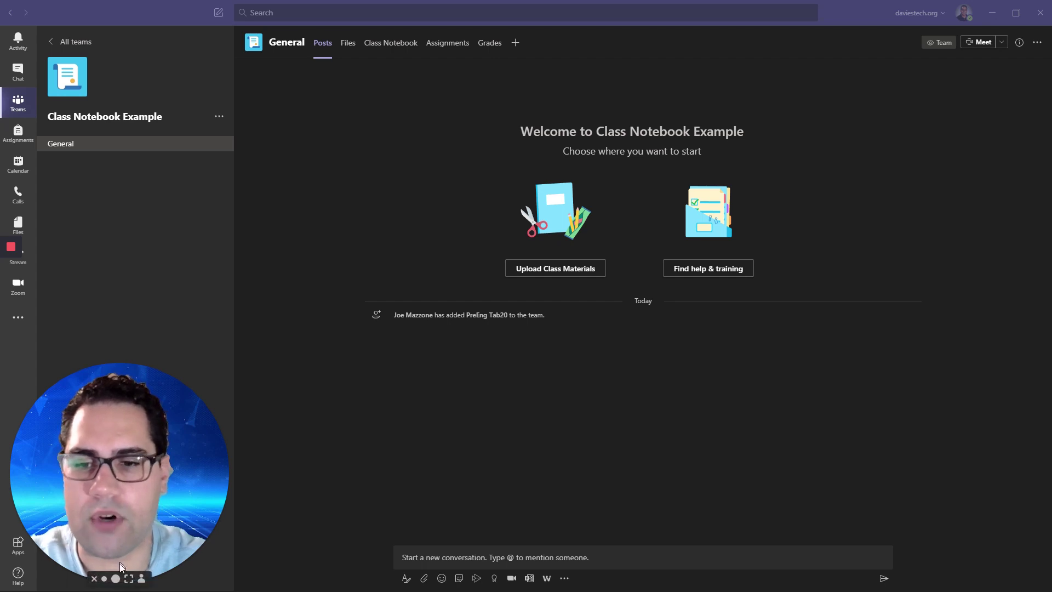
left_click(107, 580)
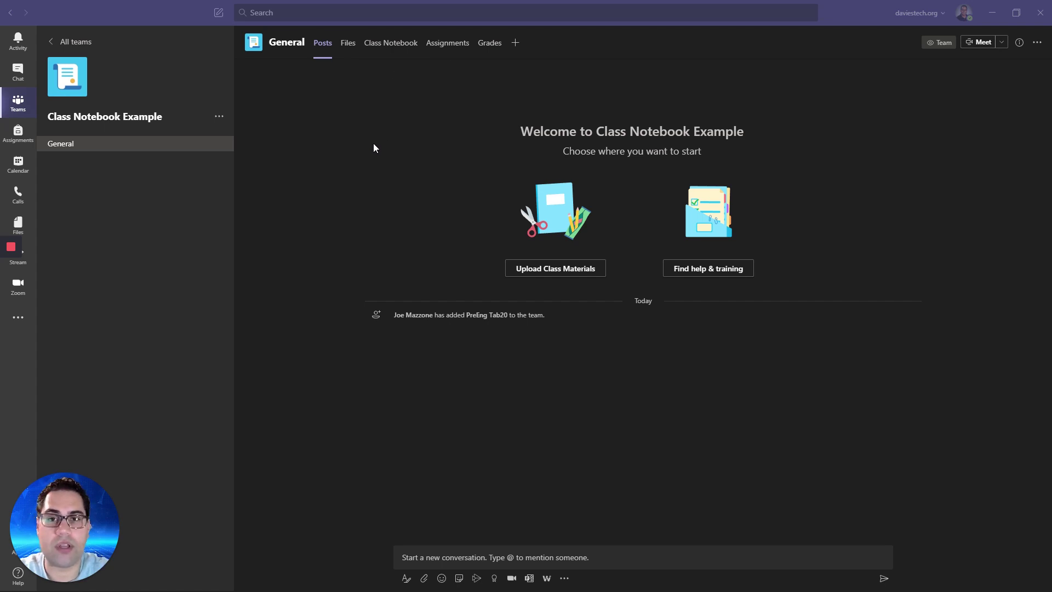
Step: Start setting up a blank OneNote Class Notebook for the team and continue past the overview of its spaces
left_click(395, 48)
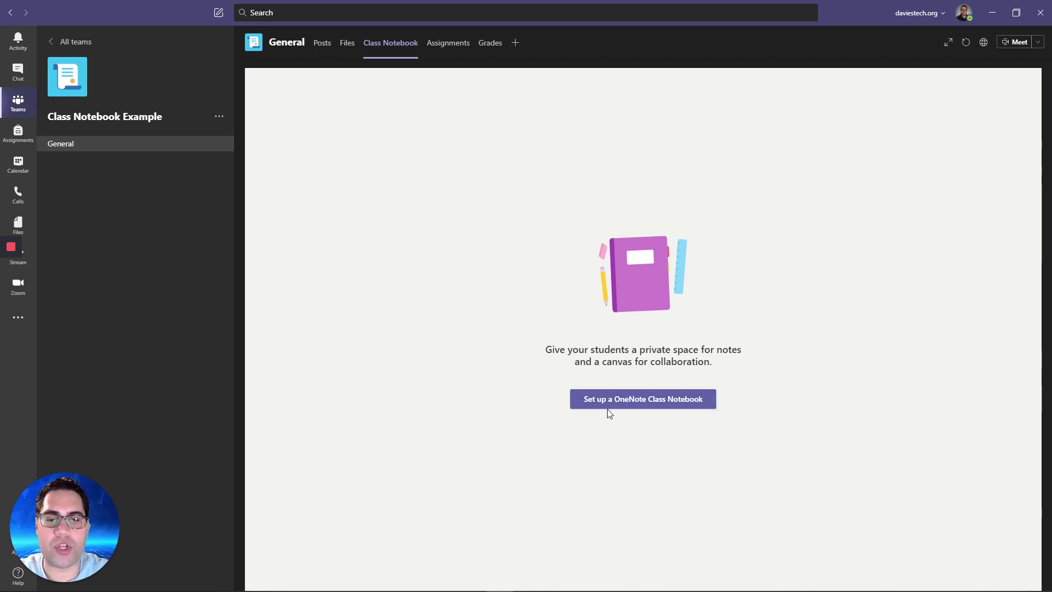
left_click(639, 405)
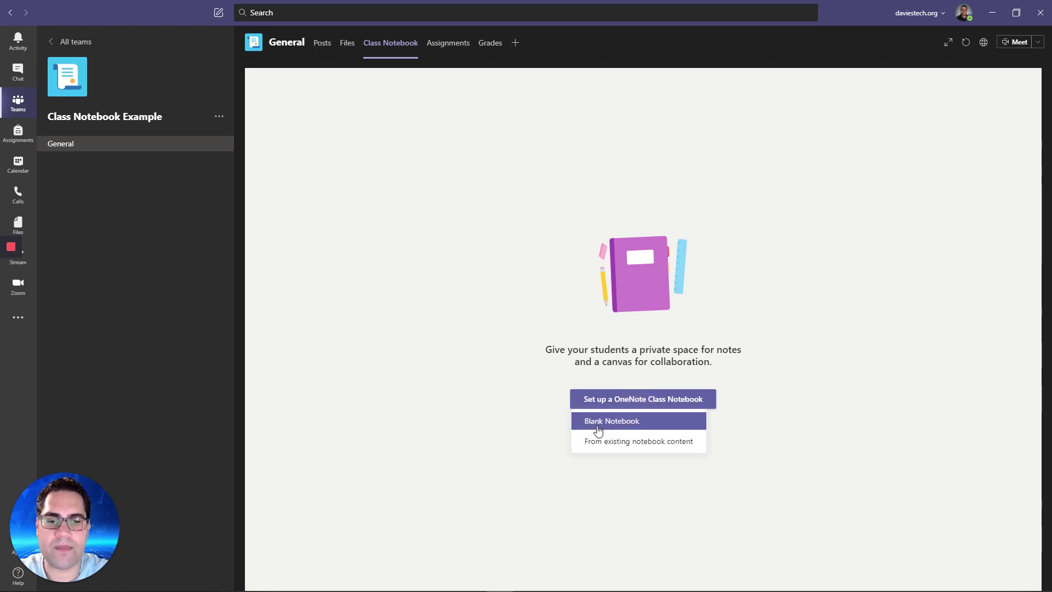
left_click(631, 427)
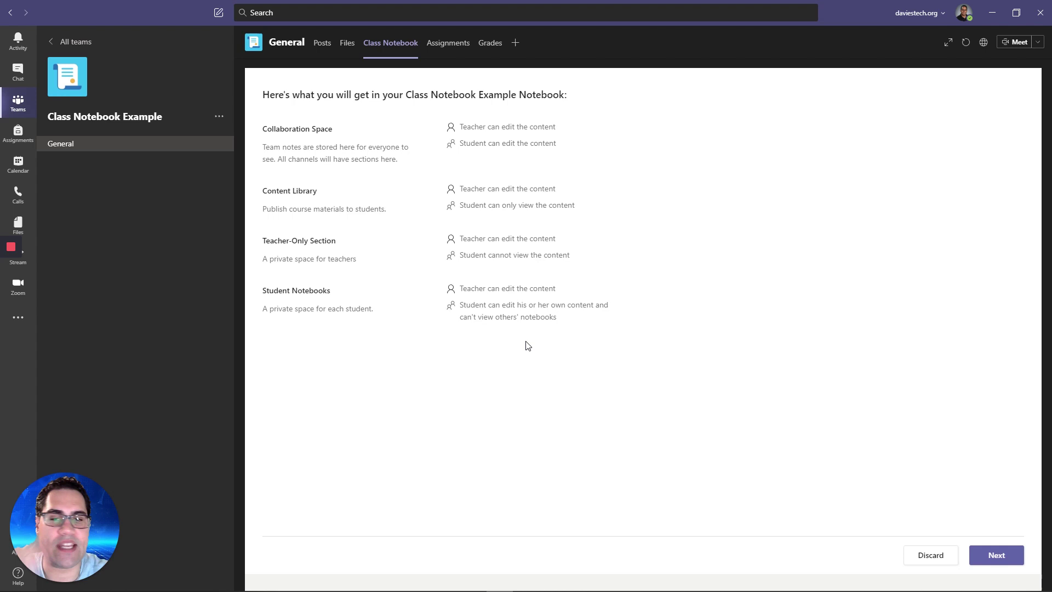
left_click(1005, 552)
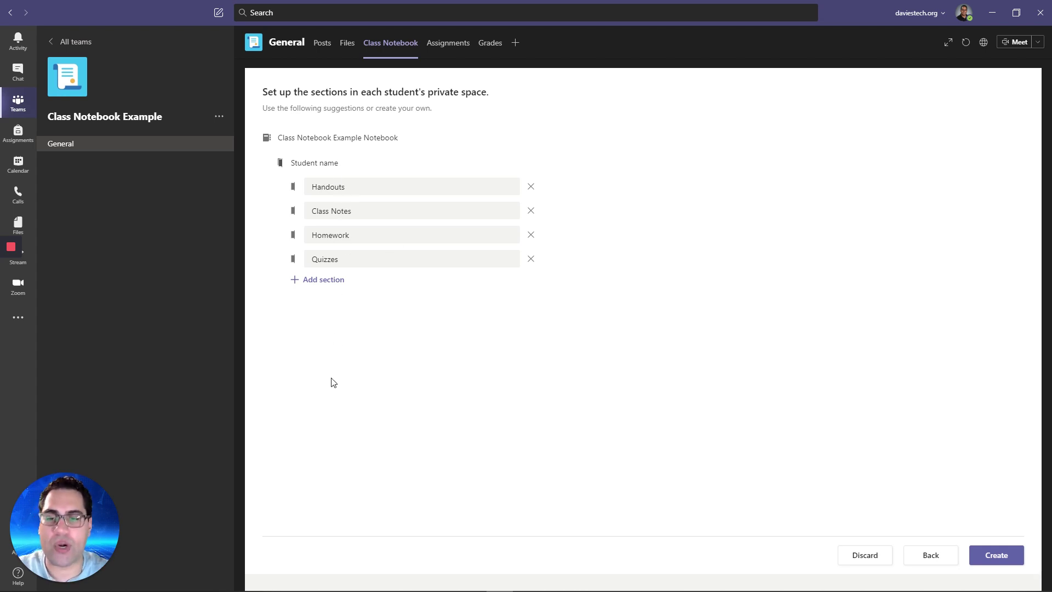
Step: Rename the Handouts section in each student's private space to "Unit 1 - The Internet"
double_click(323, 187)
type("Un")
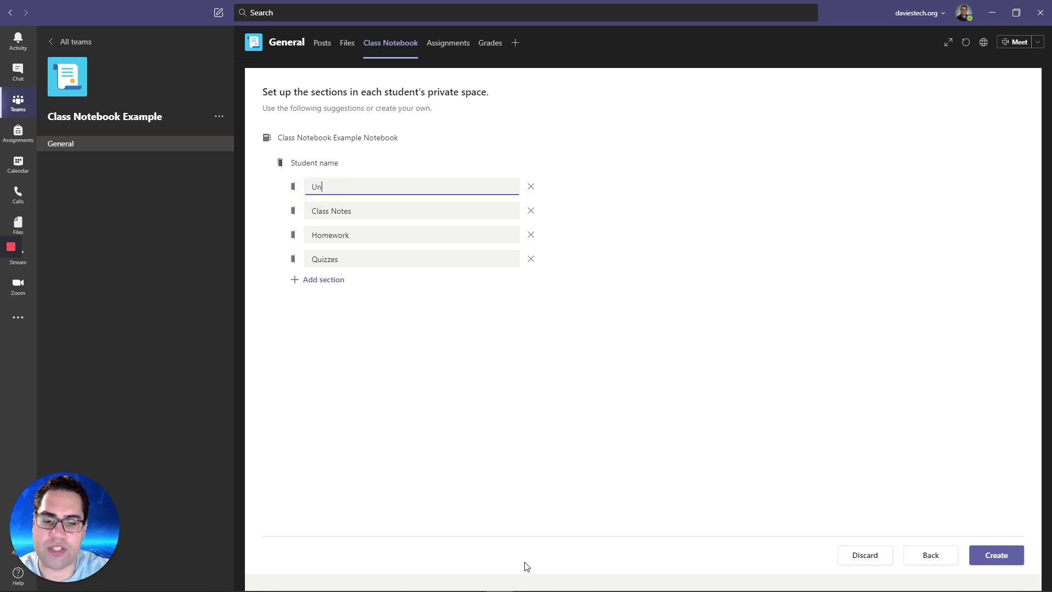
type("it 1")
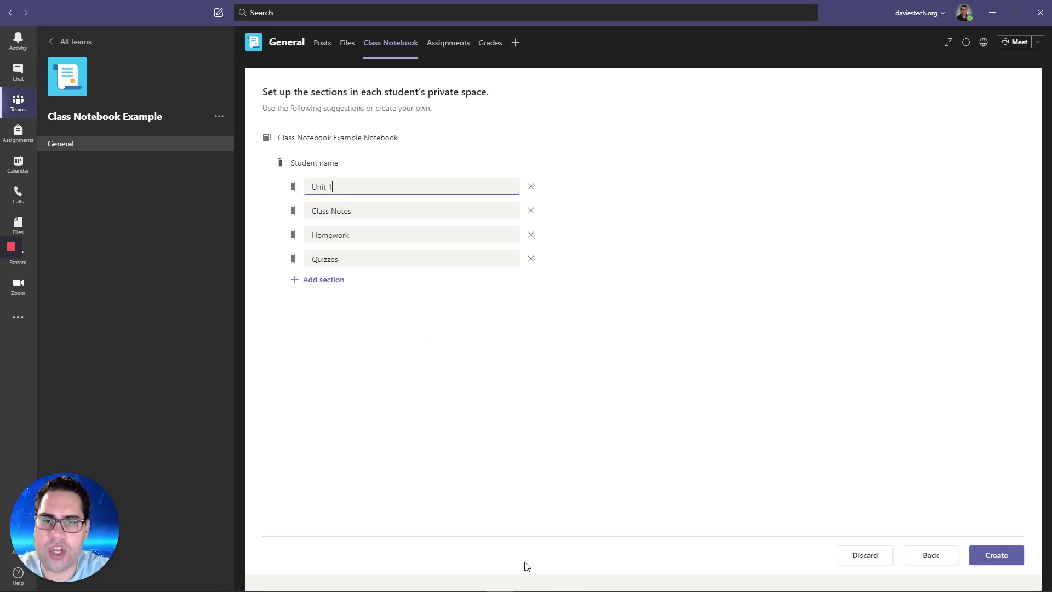
type(" -")
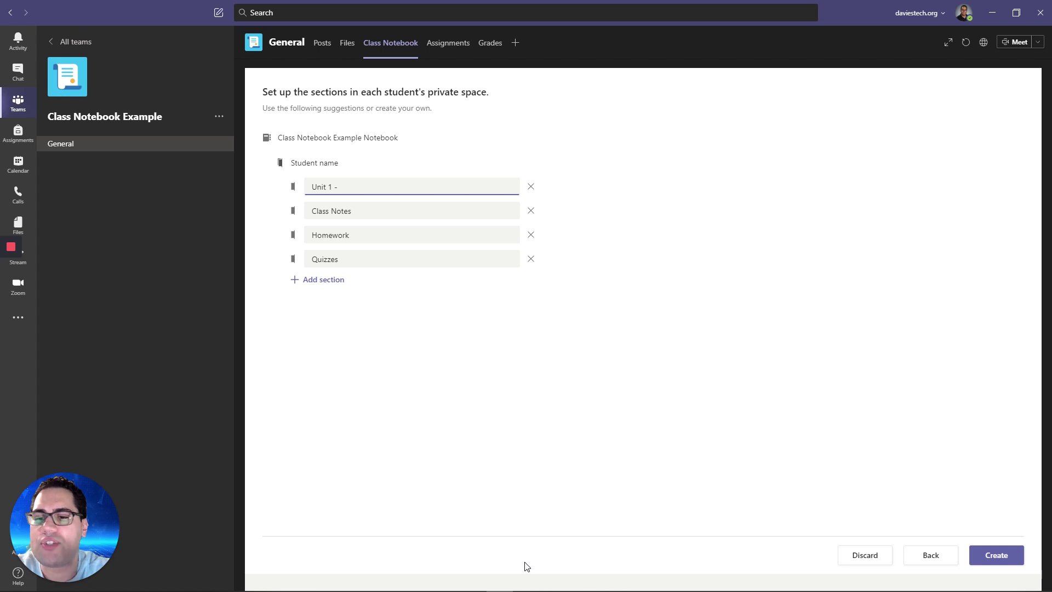
type(" The Internet")
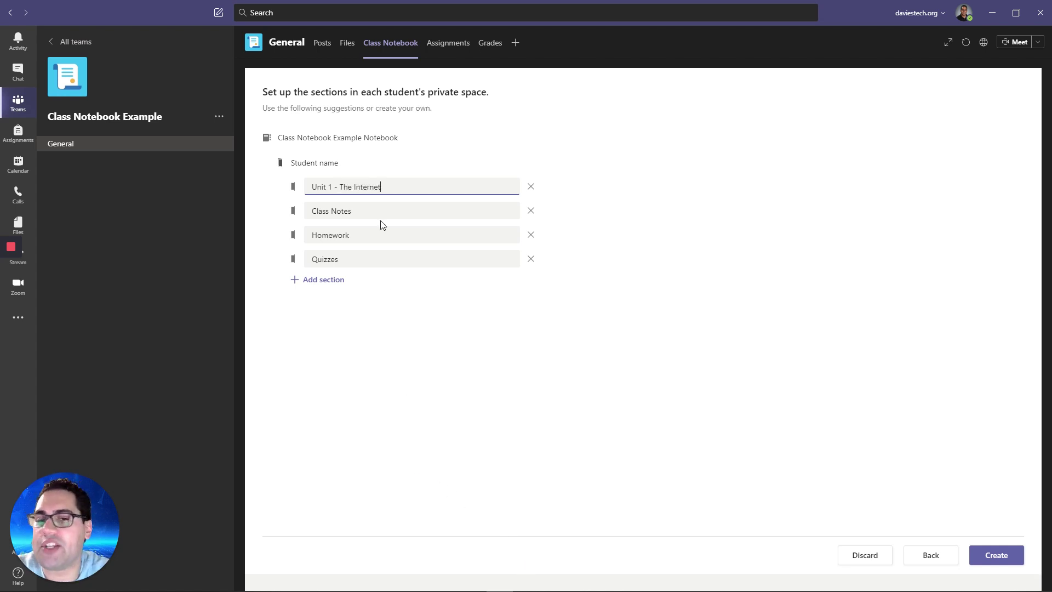
Step: Rename the Class Notes, Homework and Quizzes sections to "Unit 2 -", "Unit 3 -" and "Unit 4 -"
left_click_drag(383, 212, 289, 211)
type("Unit ")
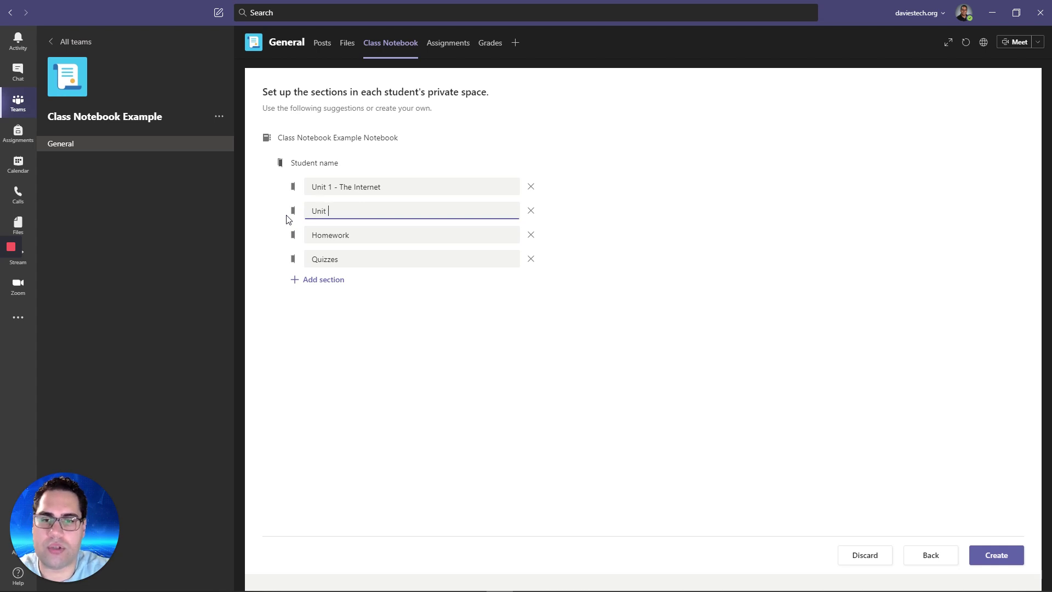
type("2 -")
key("Tab")
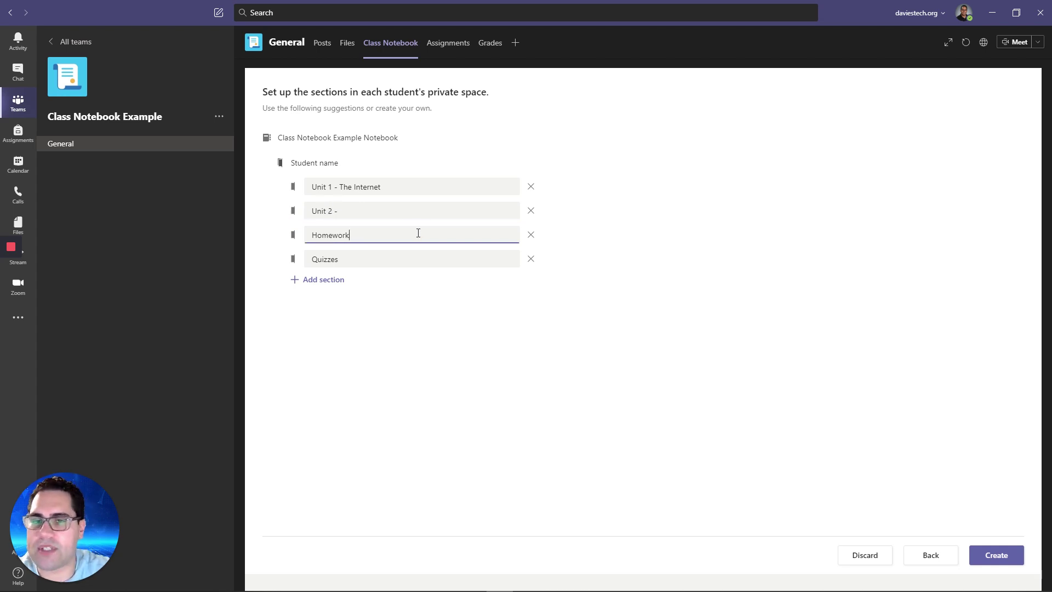
type("Unit 3 -")
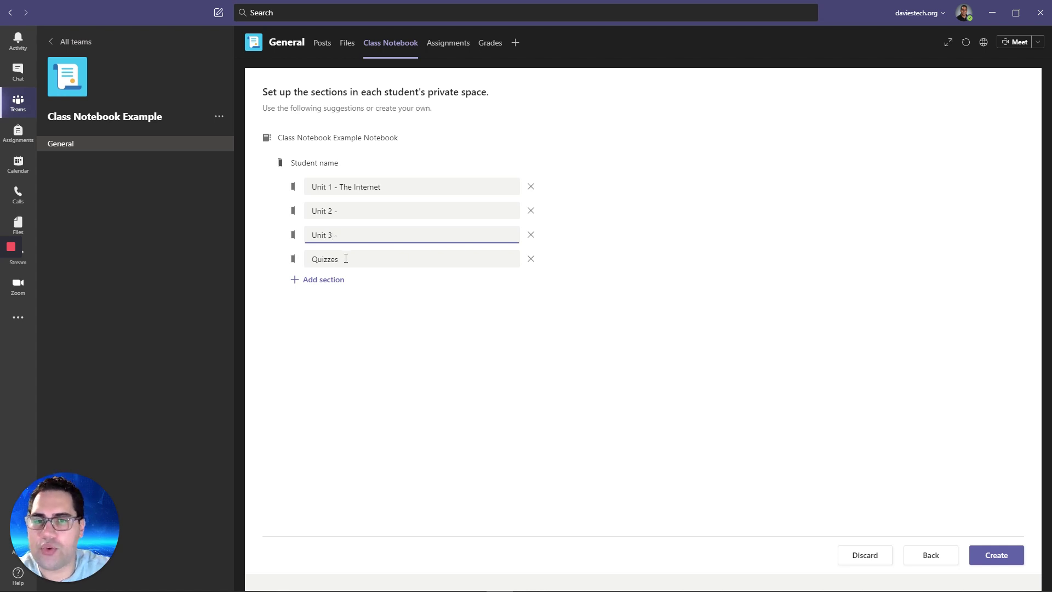
key("Tab")
type("Unit")
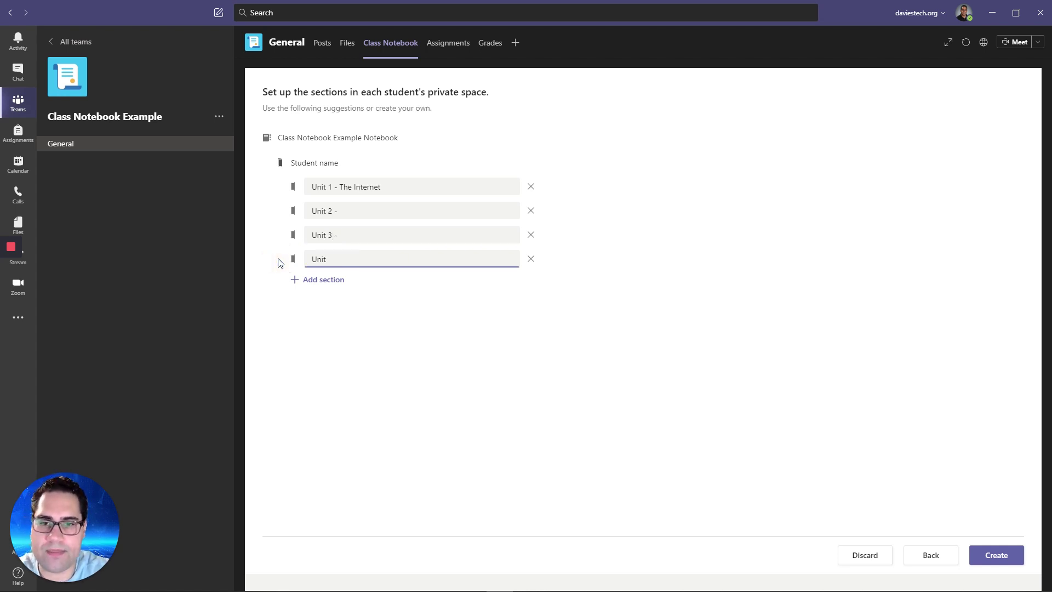
type("4")
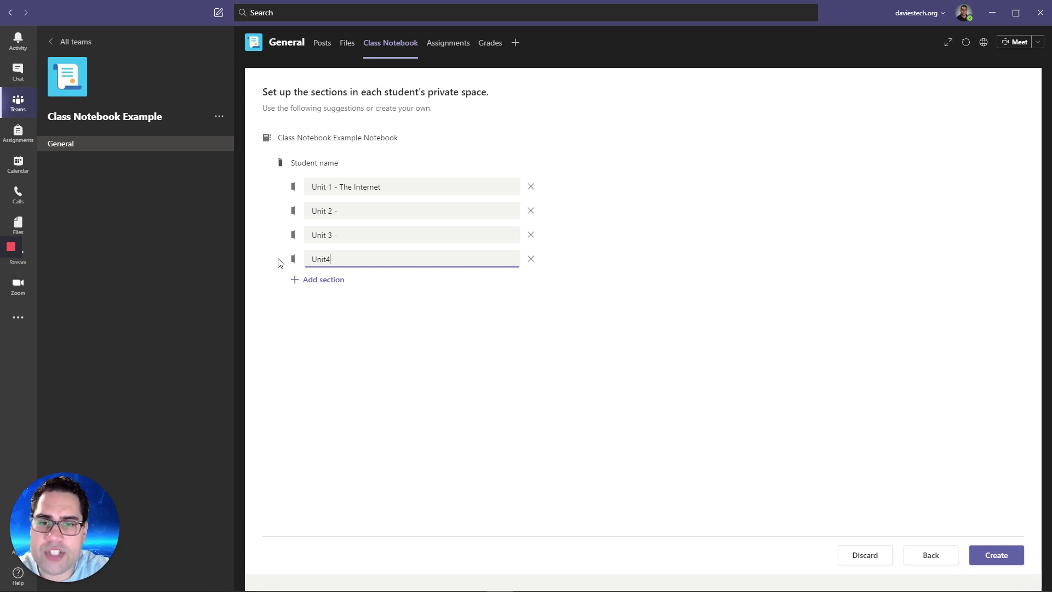
key("BackSpace")
type(" 4 -")
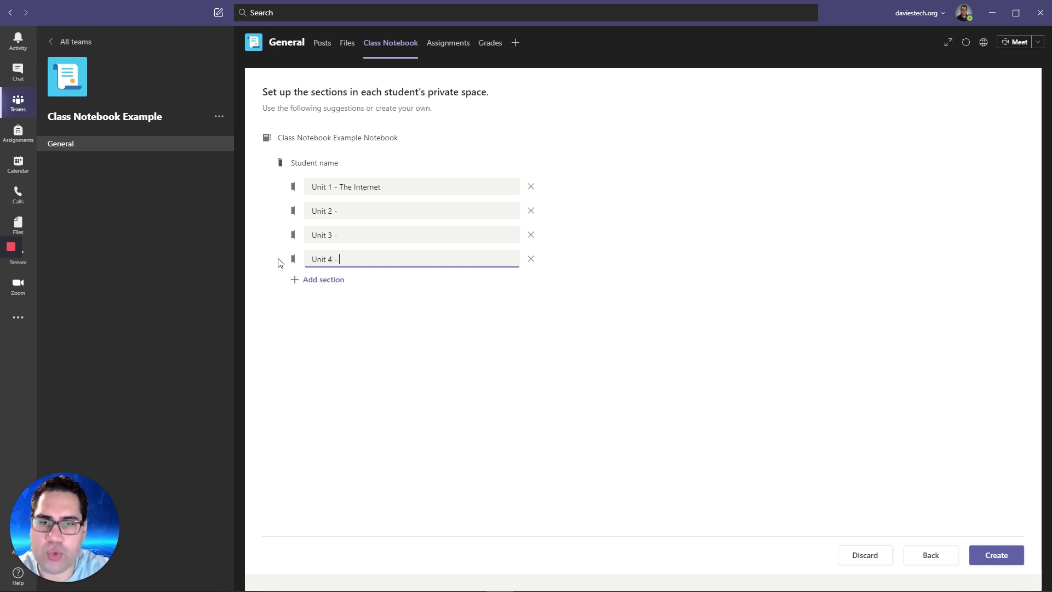
Step: Add a fifth student section named "Other" and create the class notebook
left_click(308, 281)
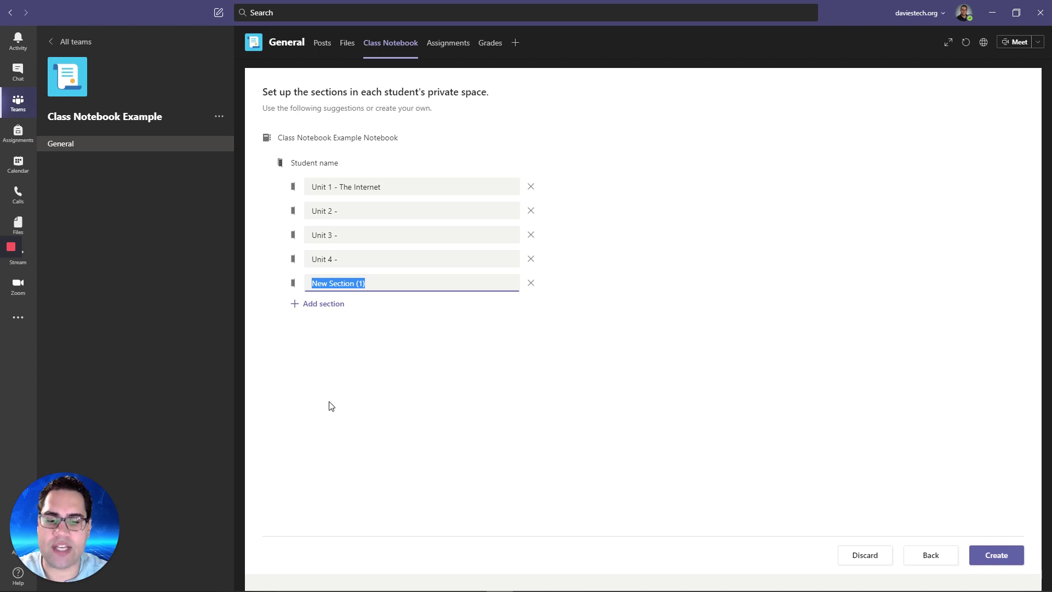
type("Other")
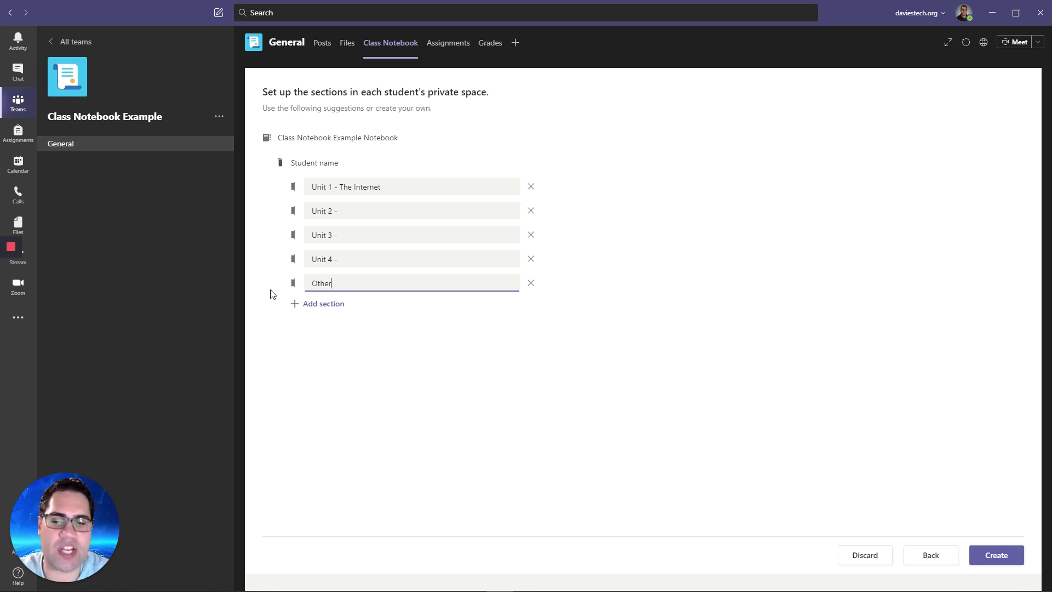
left_click(996, 555)
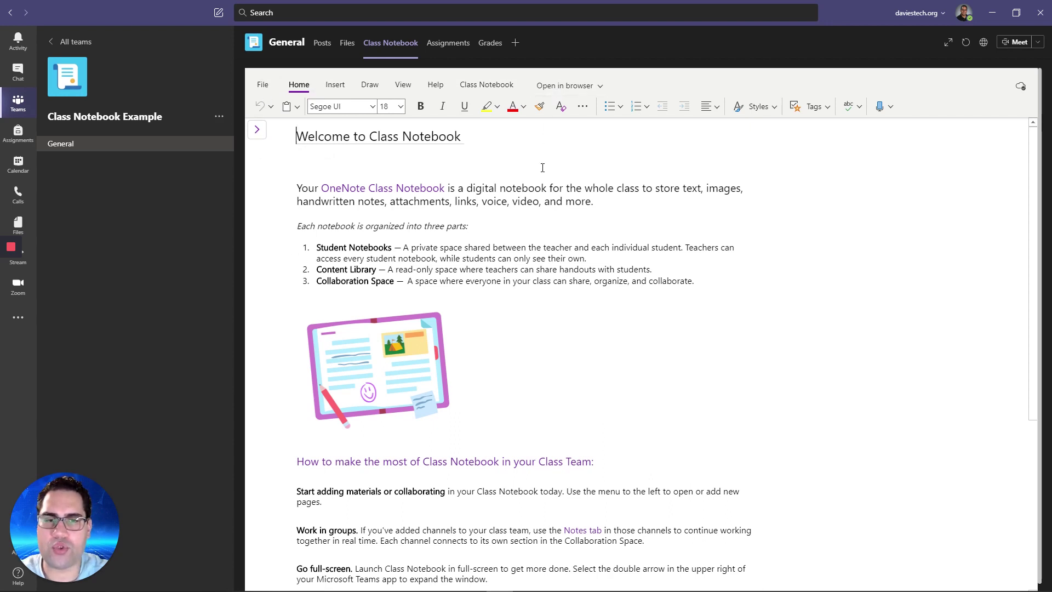
Step: Look through the notebook's section and page list, and open the choices for launching the notebook in the browser or app
left_click(257, 130)
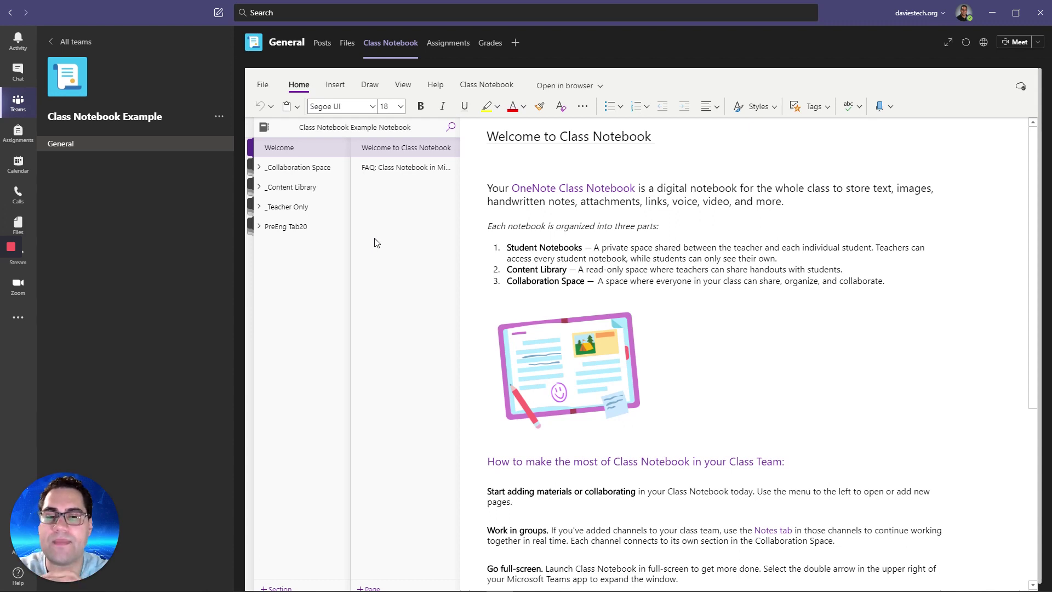
left_click(867, 344)
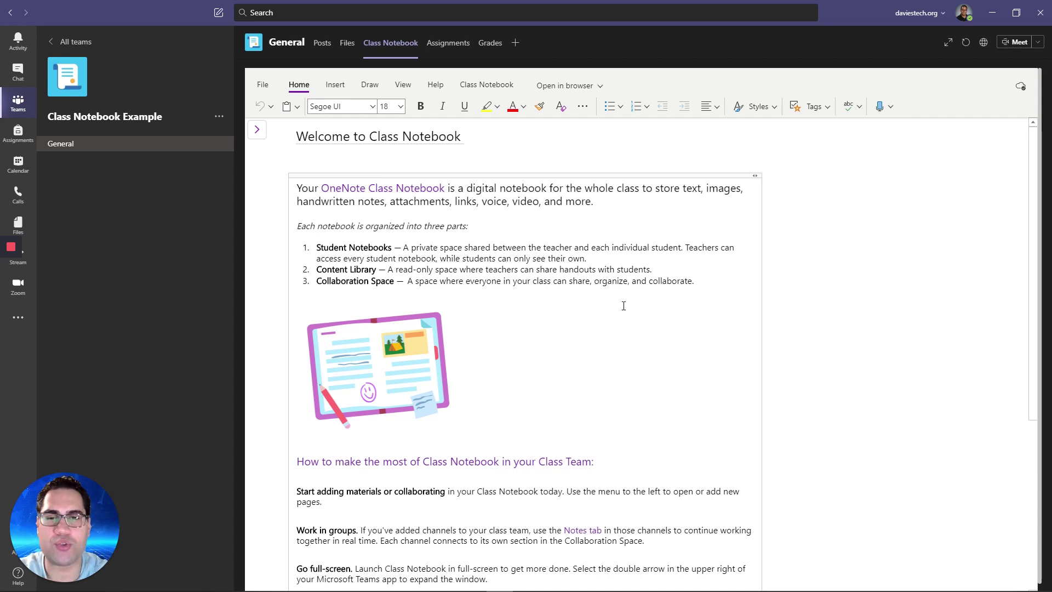
left_click(257, 130)
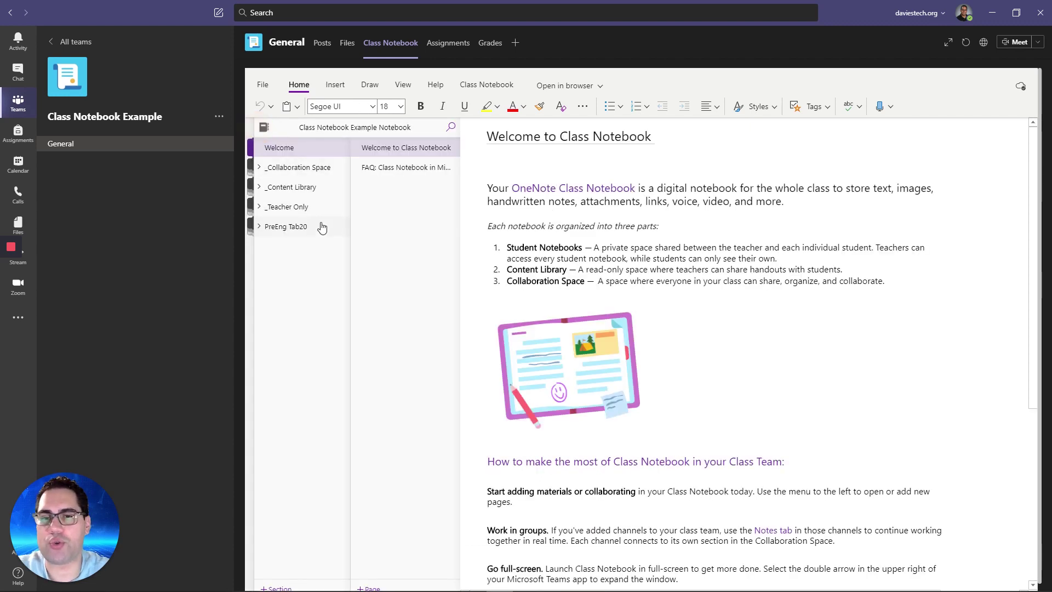
left_click(702, 213)
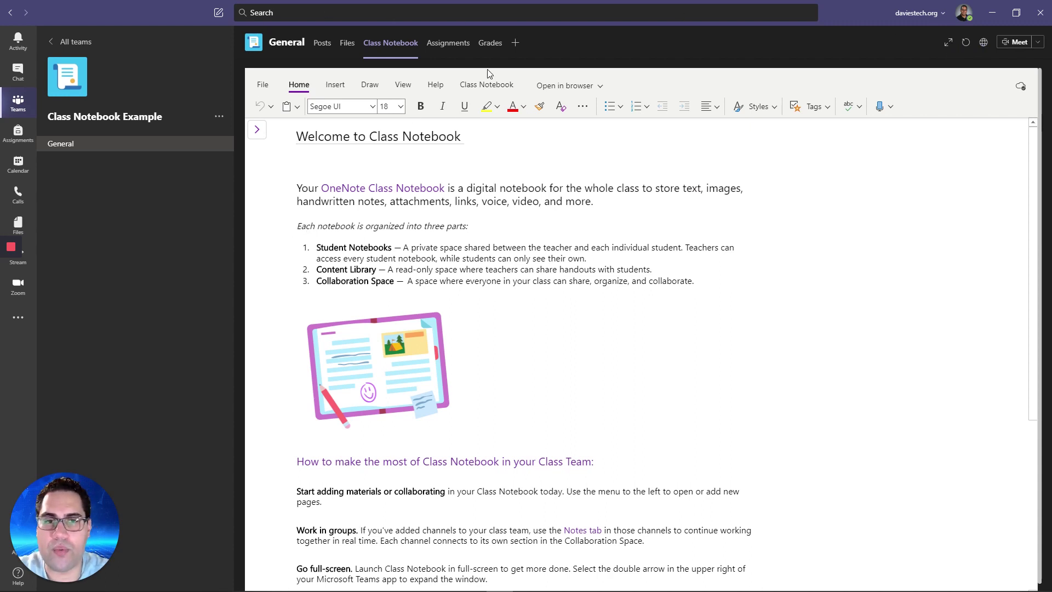
left_click(580, 87)
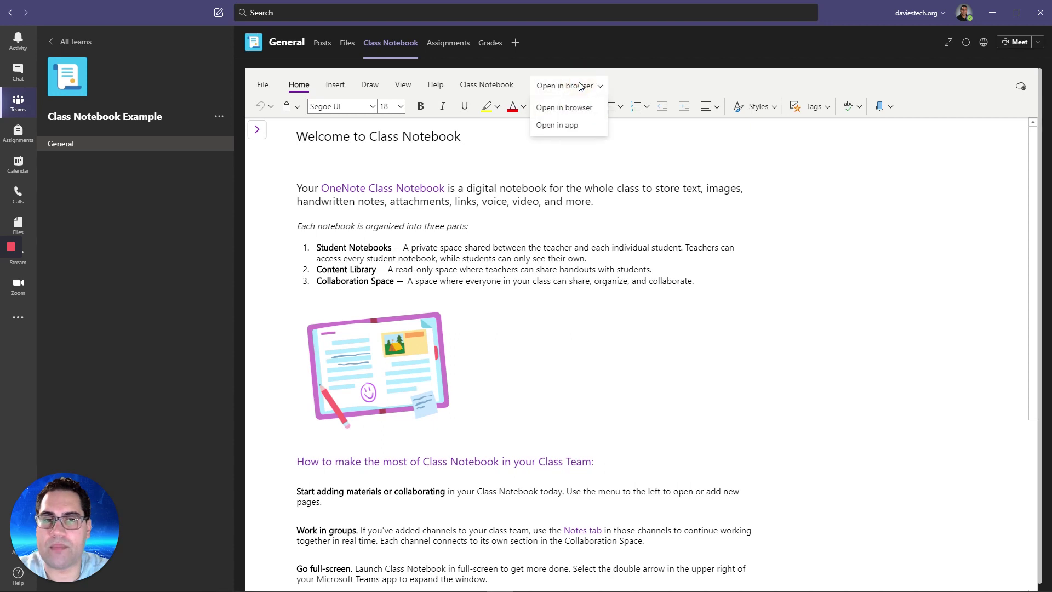
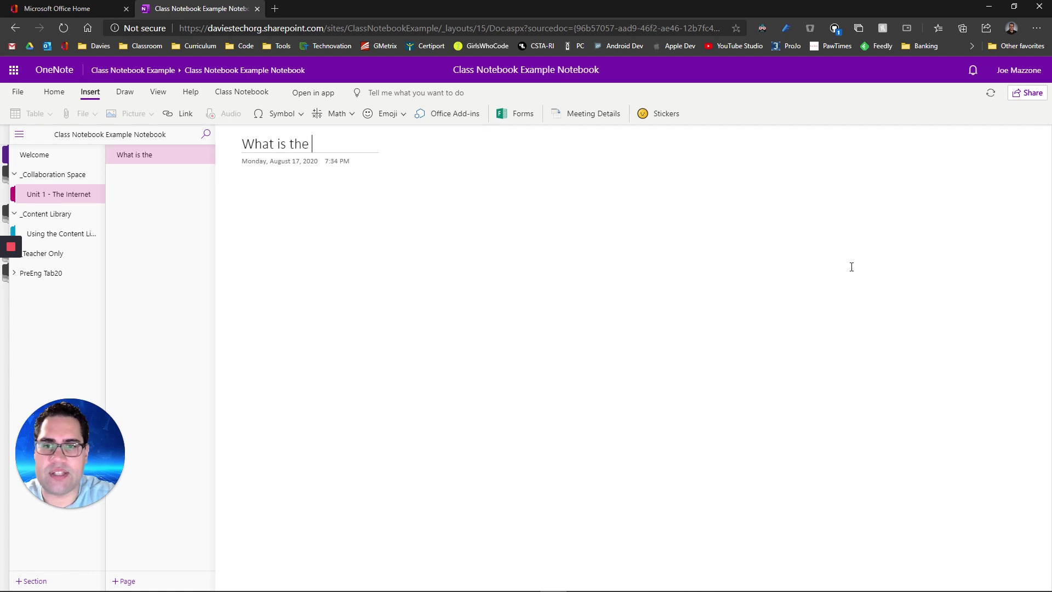
Step: Complete the page title as "What is the internet?" and insert a 2x8 table below it
type("internet?")
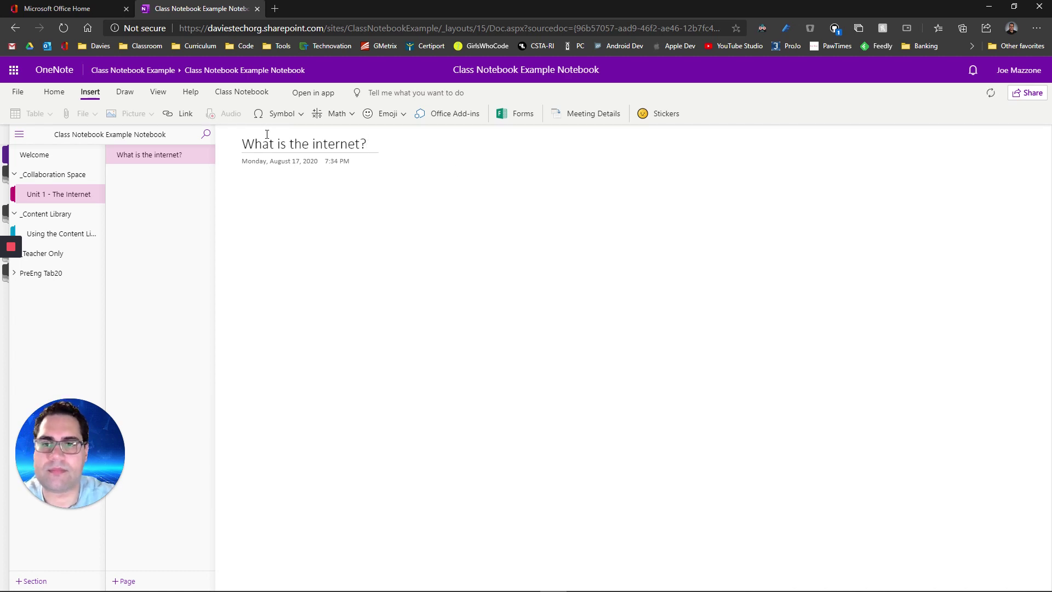
left_click(256, 194)
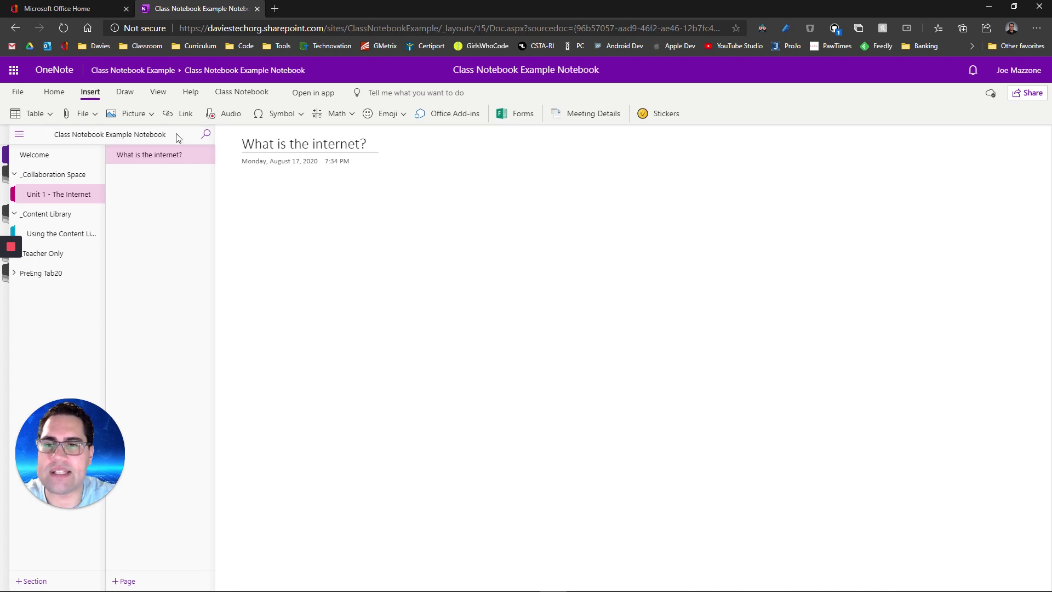
left_click(48, 114)
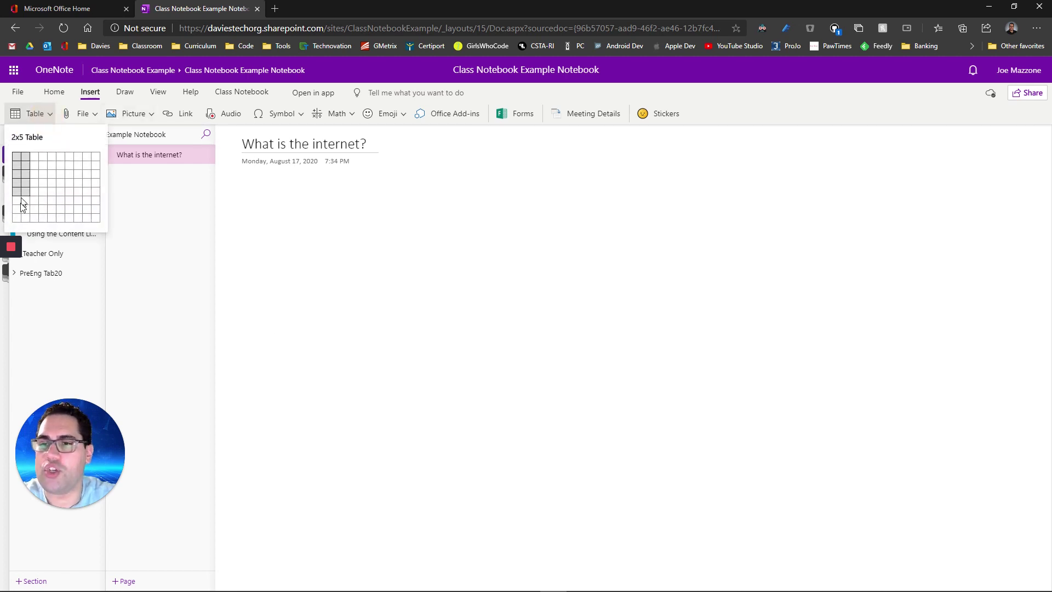
left_click(23, 218)
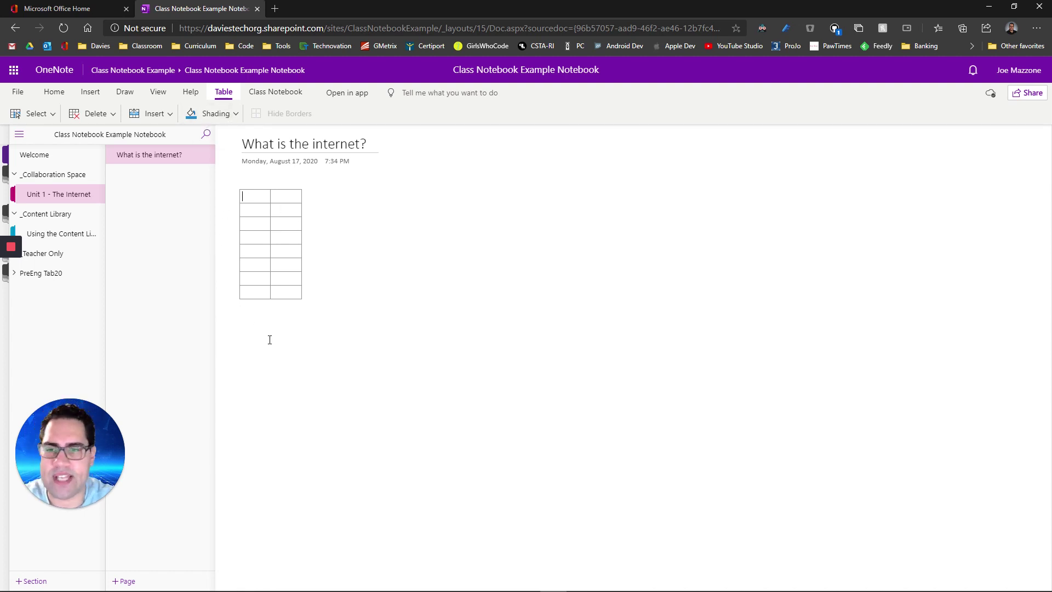
Step: View the getting-started pages of the Content Library and Teacher Only section groups
left_click(58, 234)
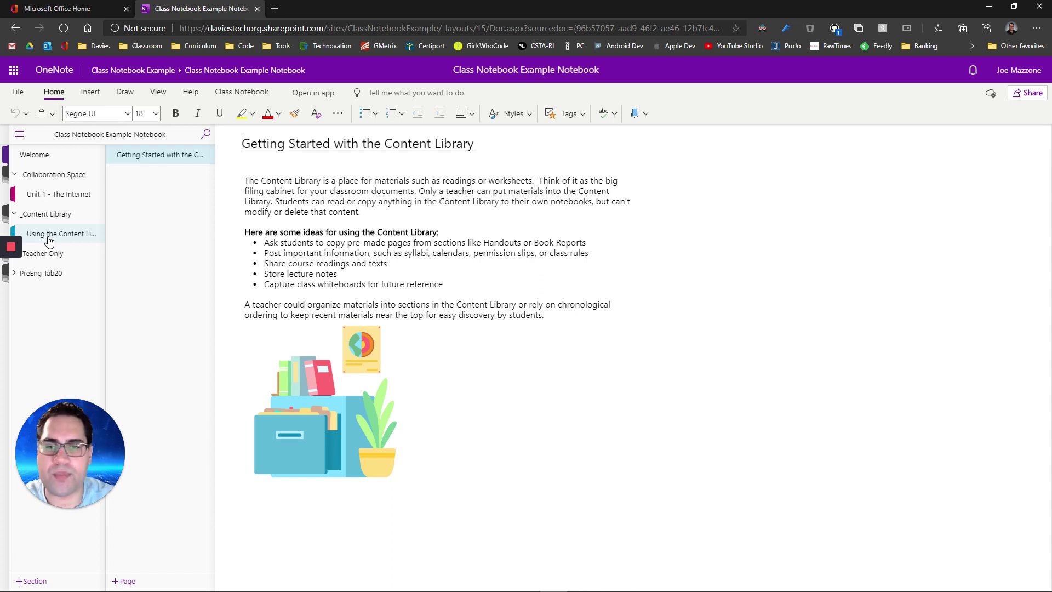
left_click(54, 259)
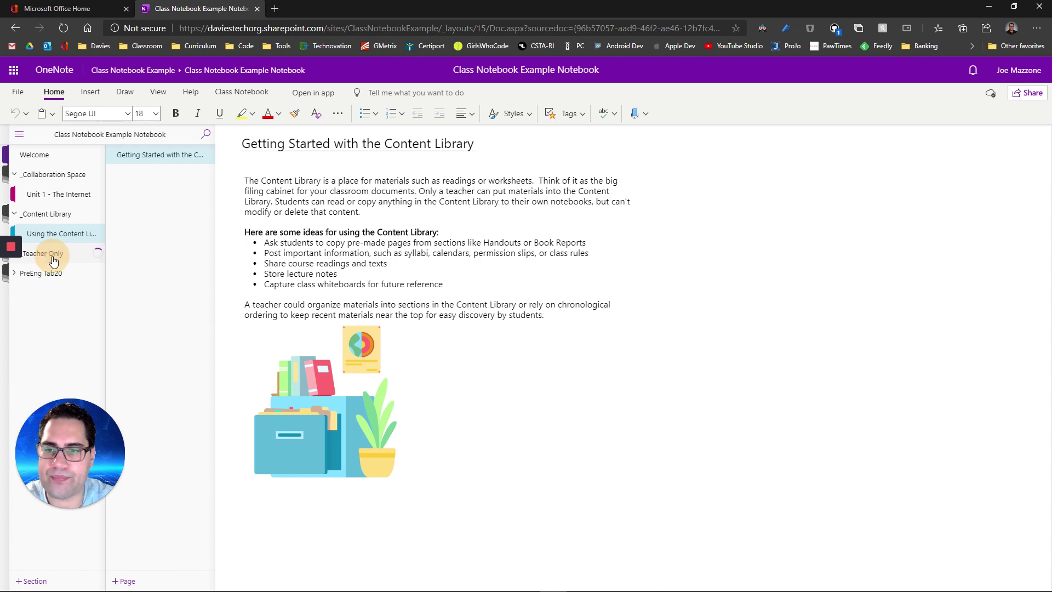
left_click(60, 275)
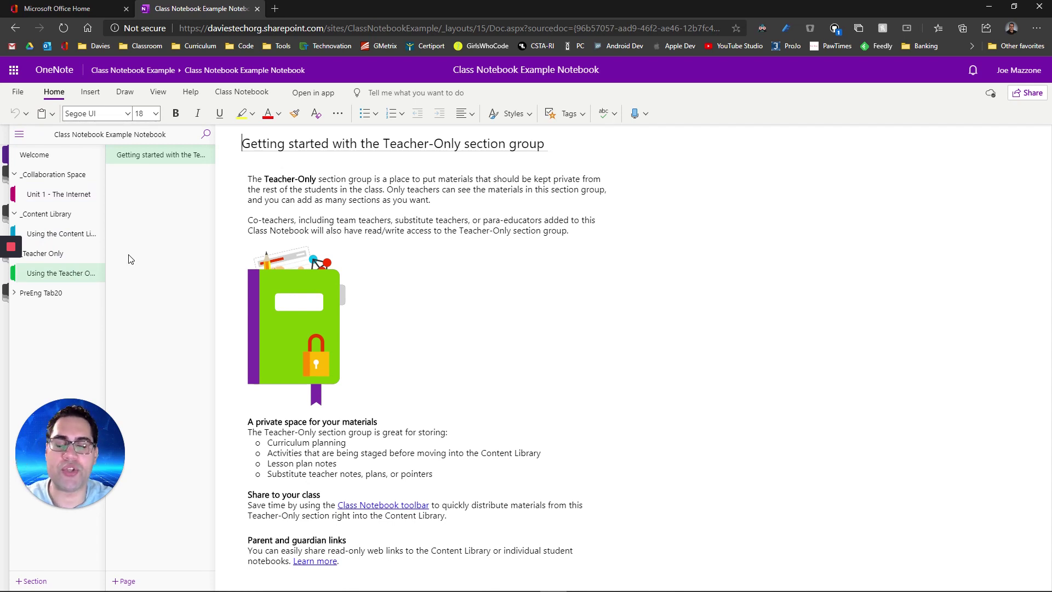
Step: Expand the PreEng Tab20 student notebook and view its "Unit 1 - The Internet" section
mouse_move(13, 300)
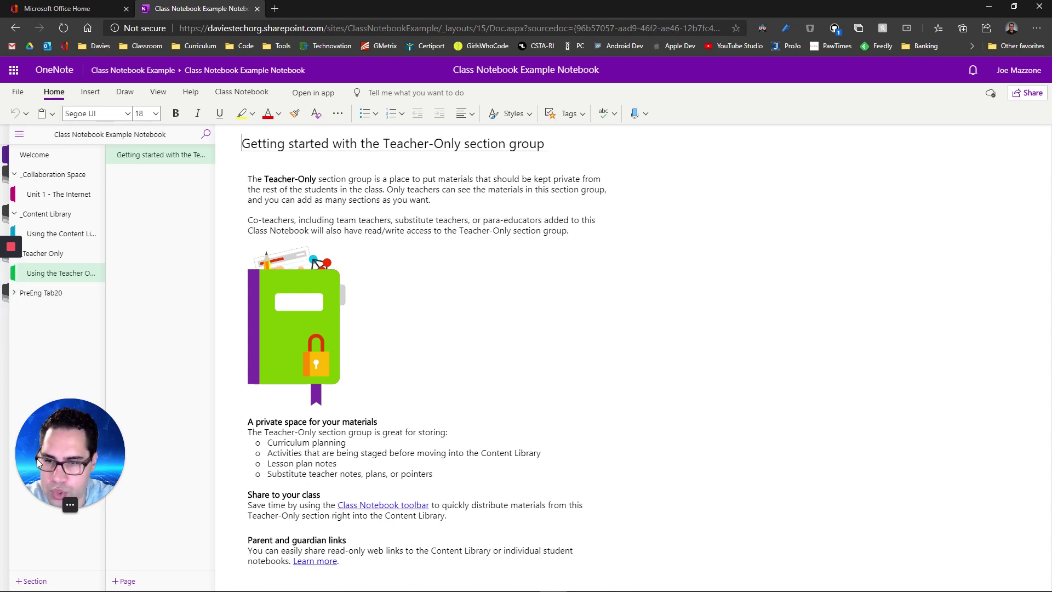
left_click(35, 300)
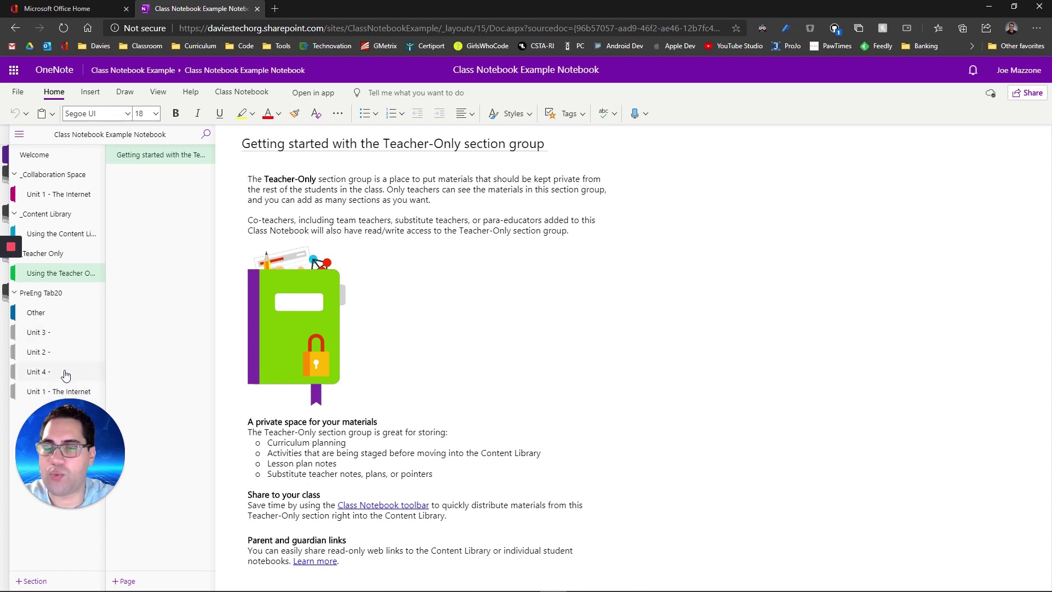
left_click(62, 392)
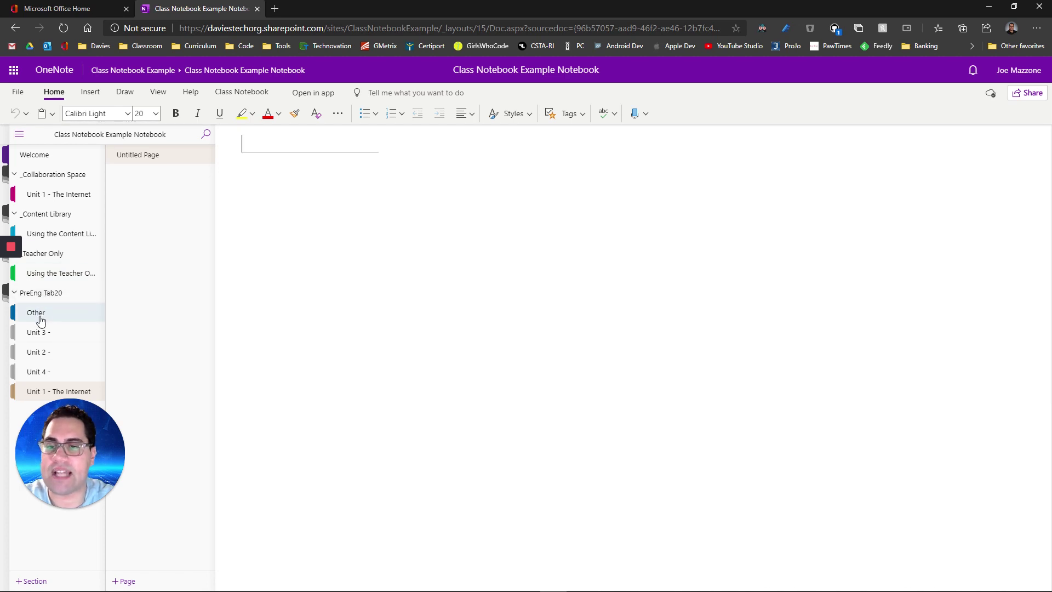
Step: Add a section named "Unit 1 - Internet" to the Teacher Only section group
left_click(78, 277)
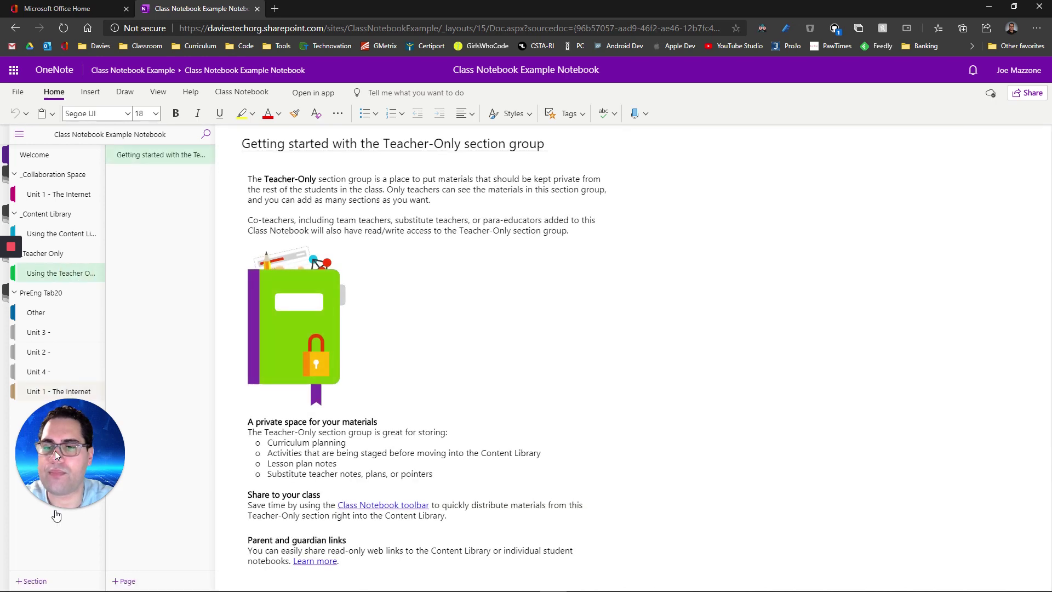
left_click(32, 581)
type("Unit 1 - Internet")
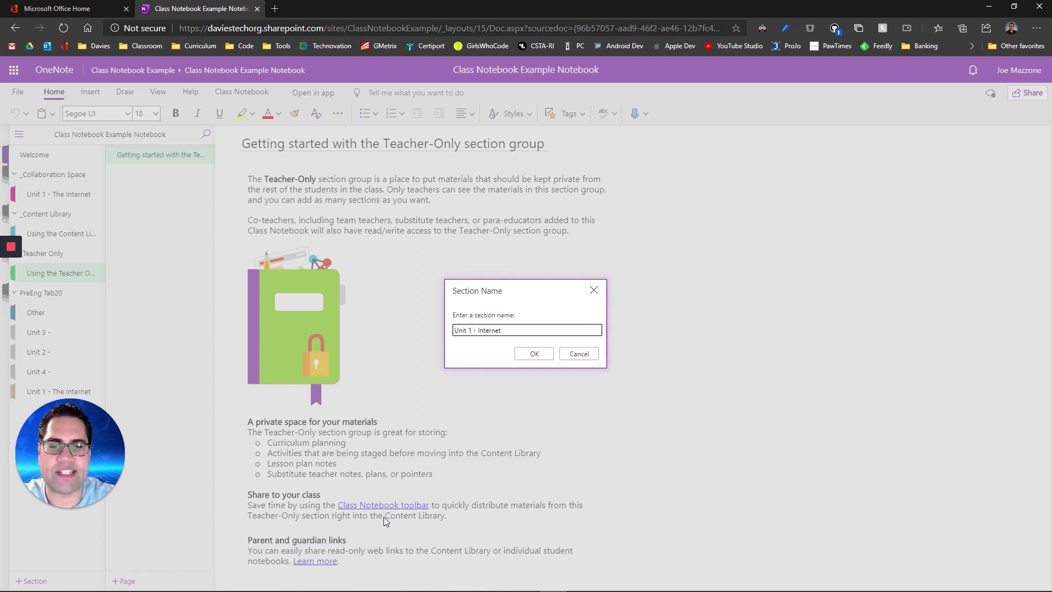
key("Return")
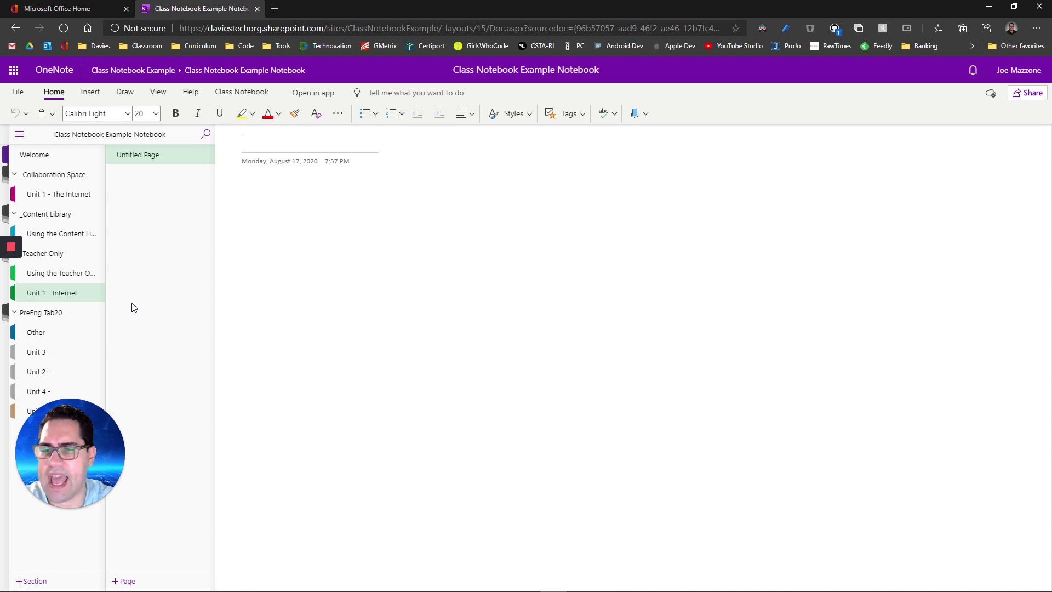
Step: Title the untitled page in the new Teacher Only section "Activity 1.1 -"
mouse_move(6, 222)
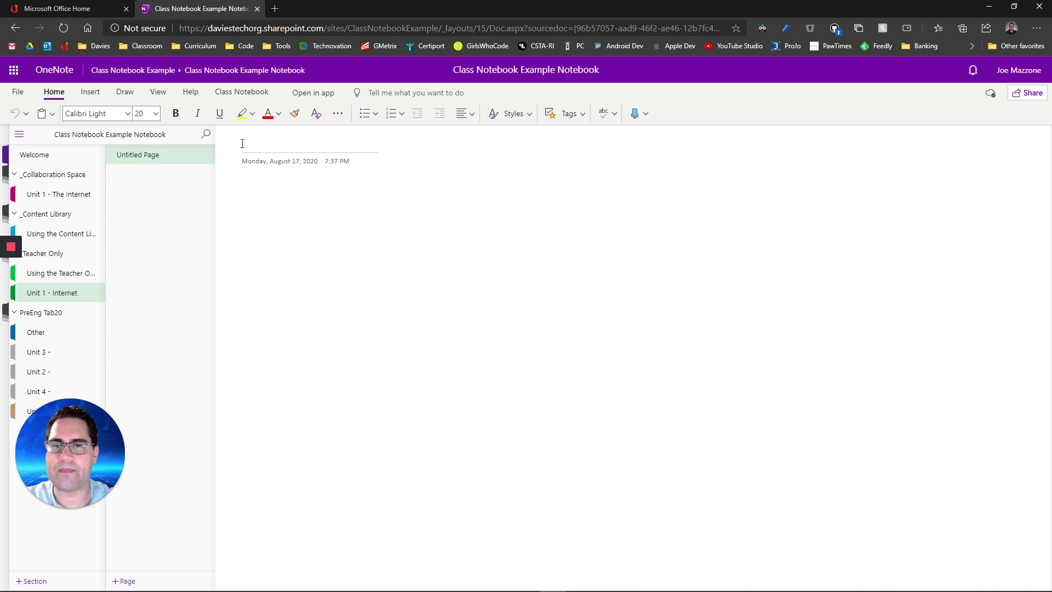
left_click(265, 142)
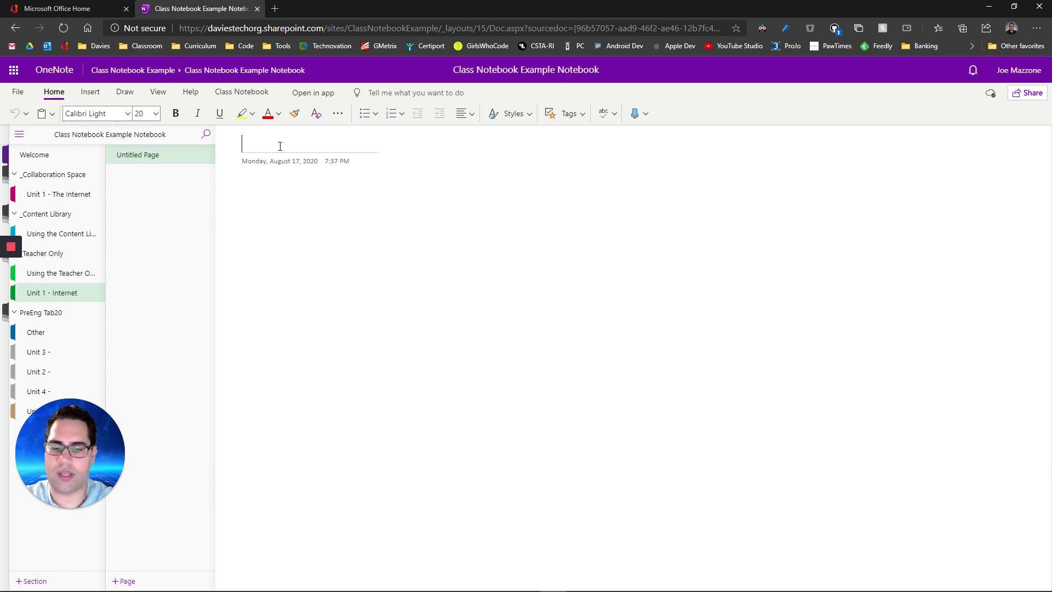
type("Worksheet")
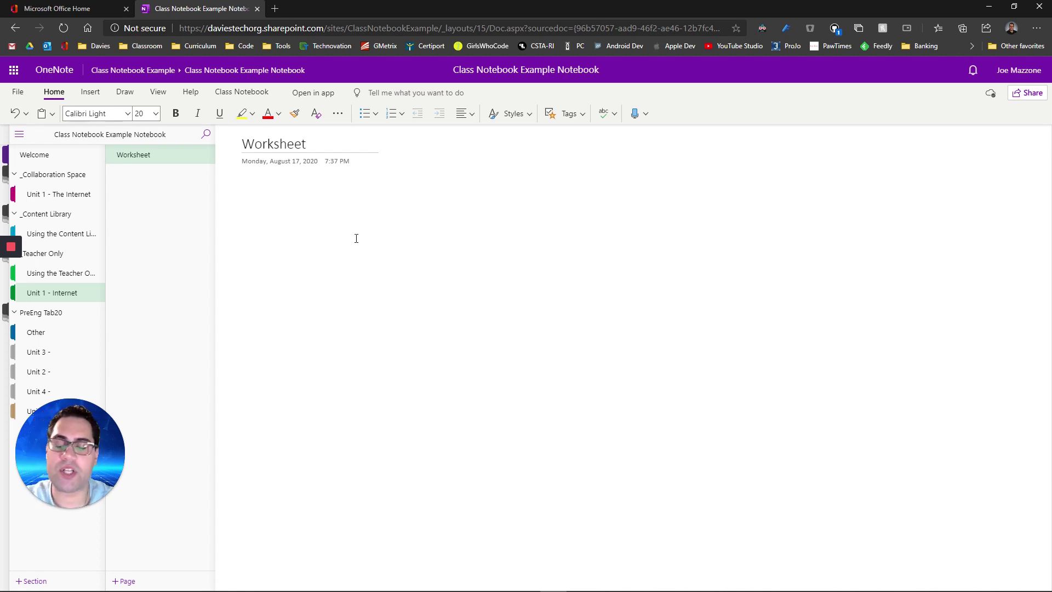
left_click_drag(334, 141, 240, 144)
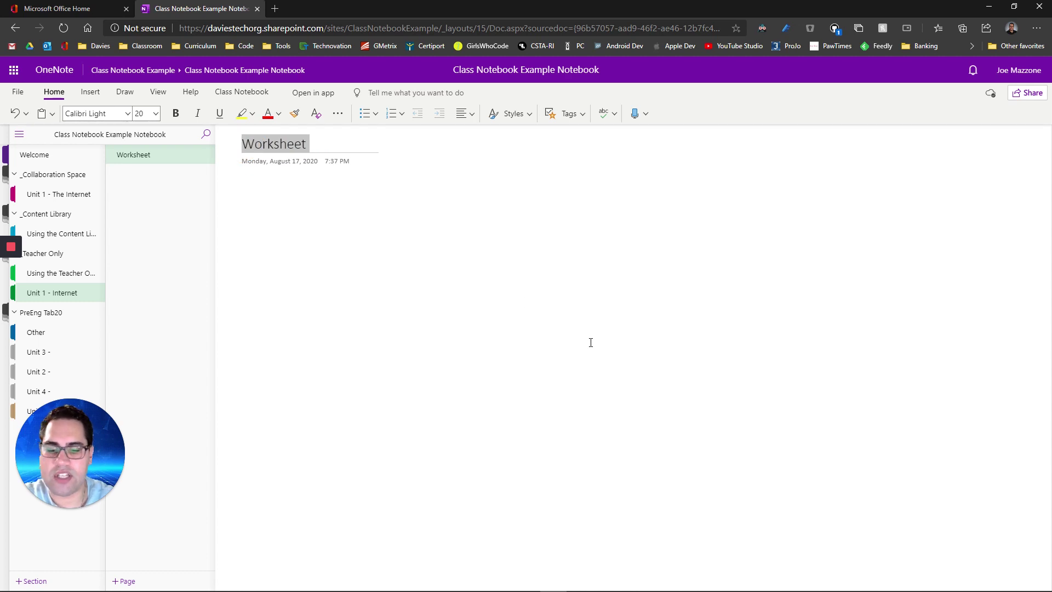
type("Actiivty")
key("BackSpace")
key("BackSpace")
key("BackSpace")
key("BackSpace")
key("BackSpace")
type("vity 1.1 -")
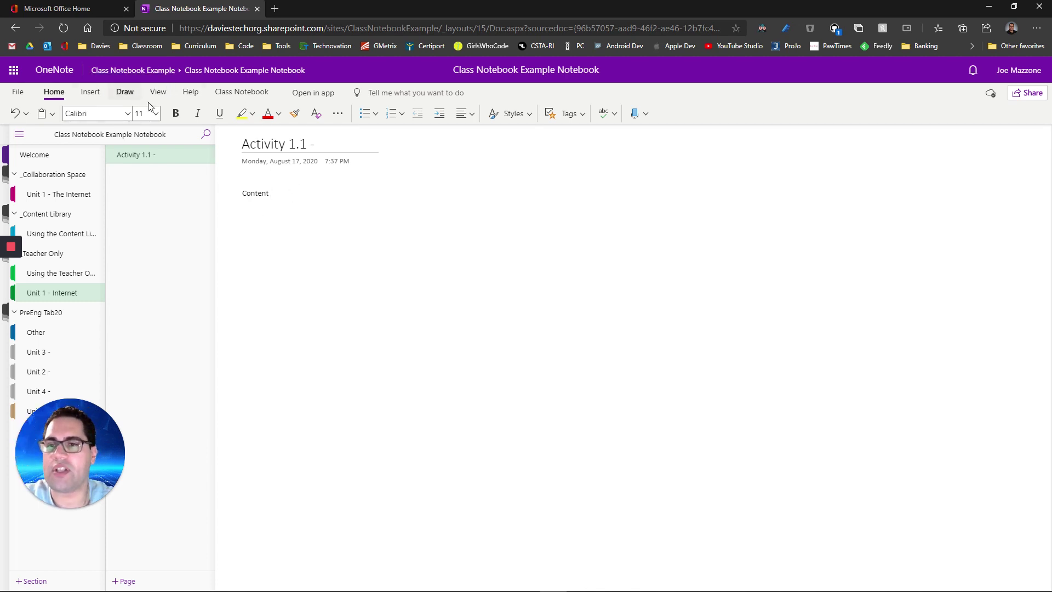
left_click(292, 195)
key("Return")
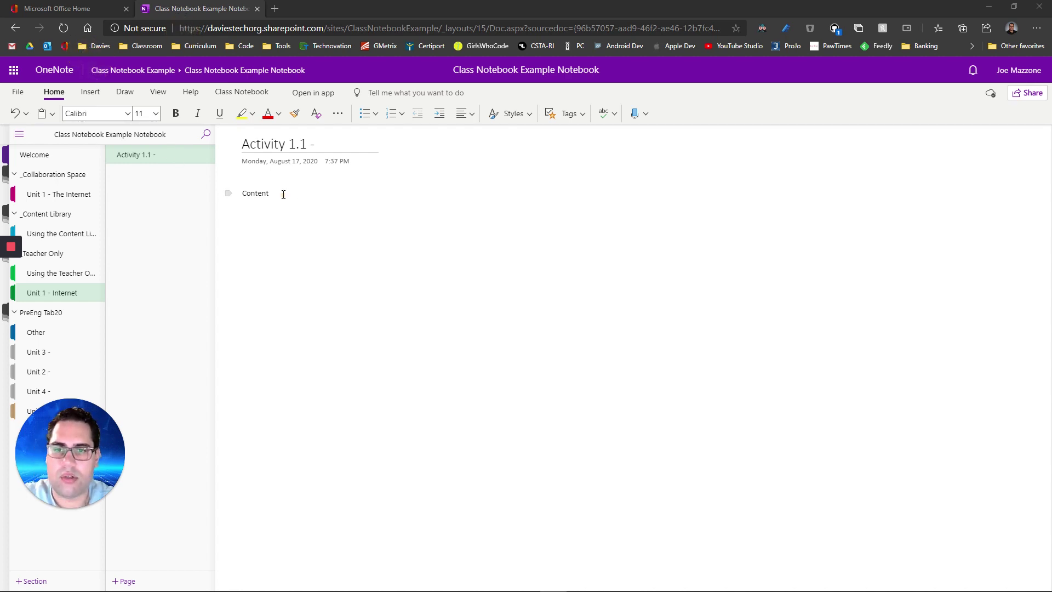
left_click(343, 213)
type("https://www.daviestech.org/")
key("Return")
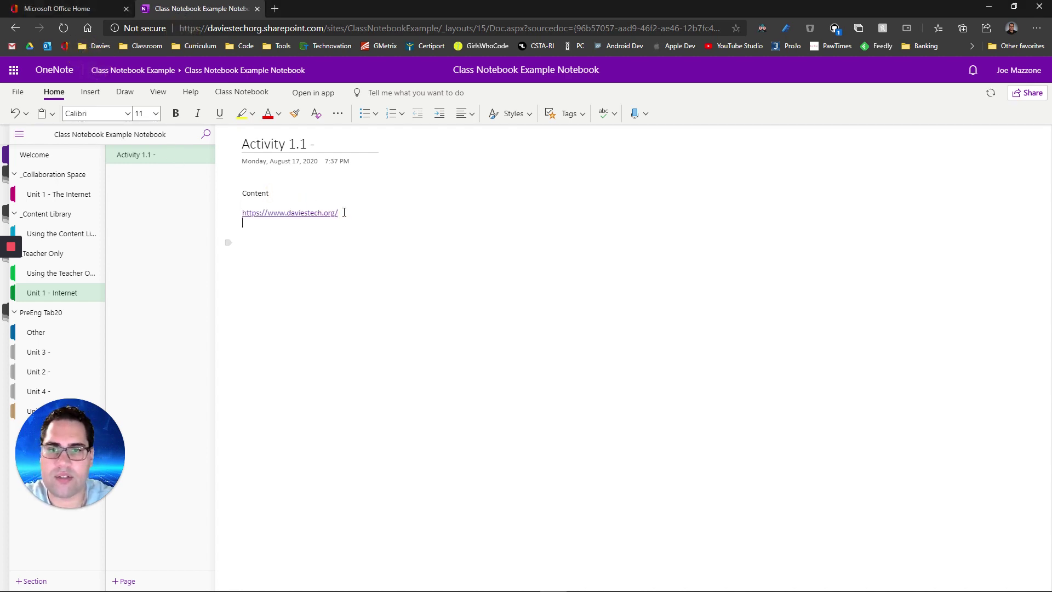
Step: Change the display text of the daviestech.org link to "School Website"
left_click(342, 216)
left_click_drag(342, 215, 242, 214)
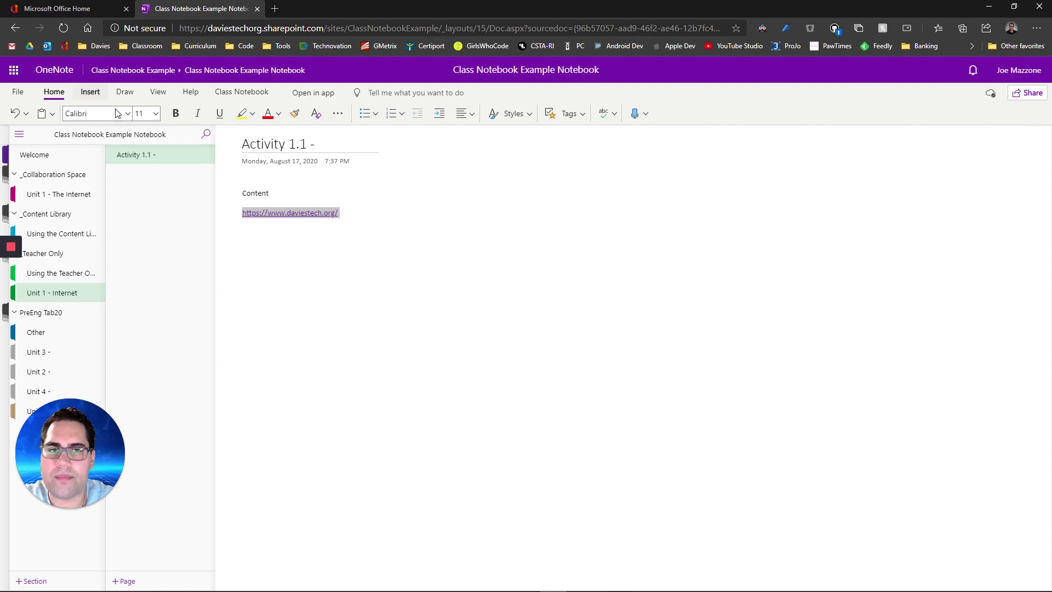
right_click(277, 211)
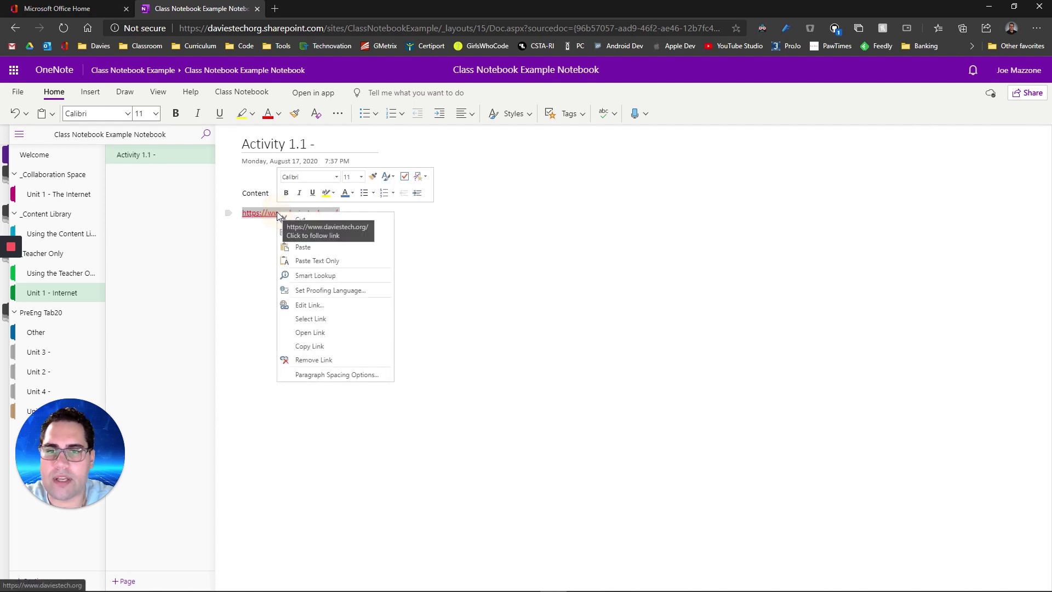
left_click(323, 305)
triple_click(559, 313)
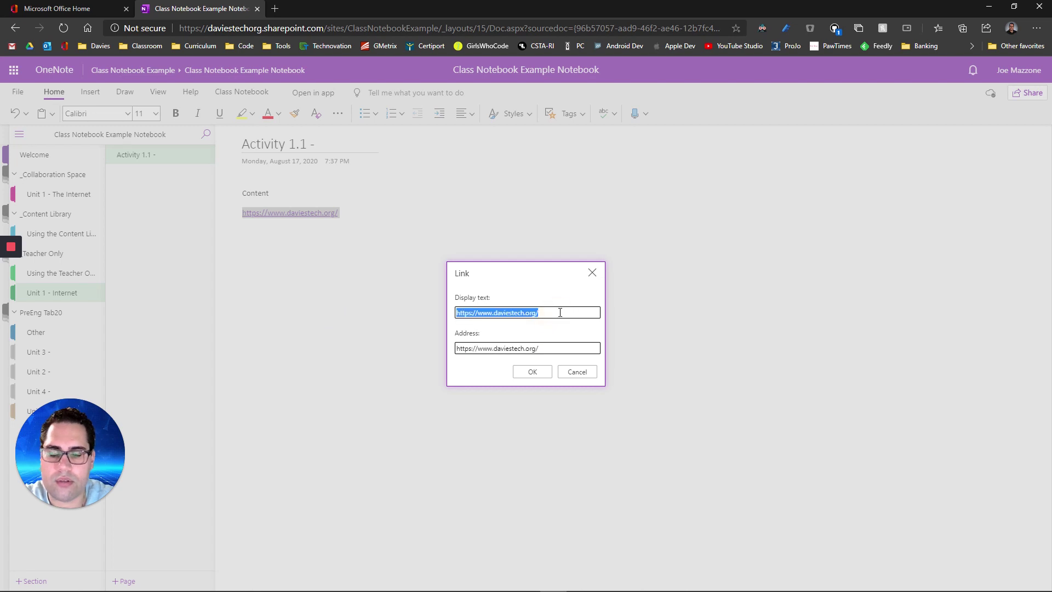
type("School Website")
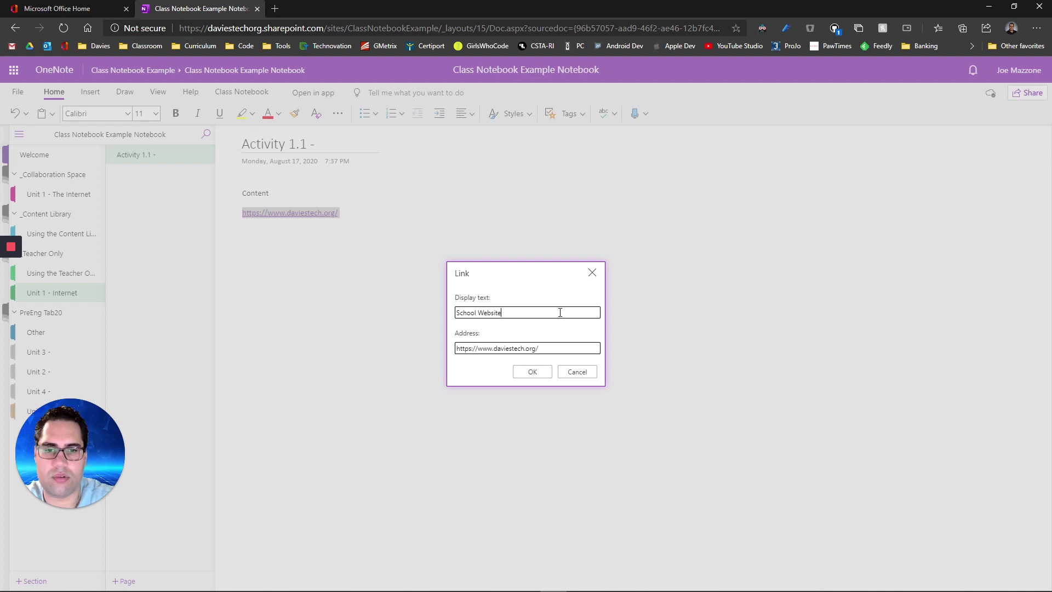
key("Return")
left_click(256, 239)
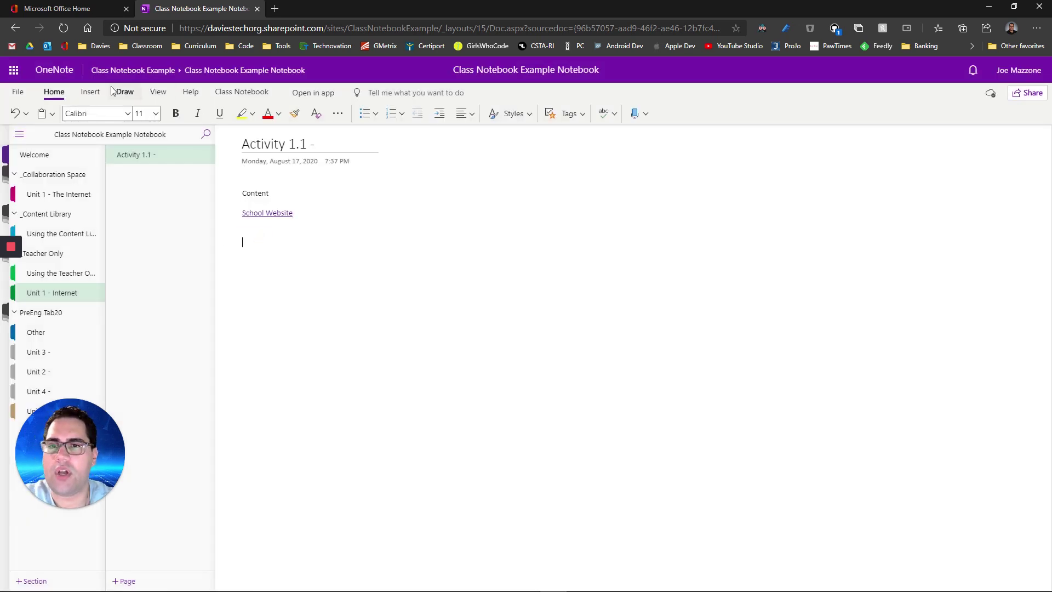
left_click(91, 91)
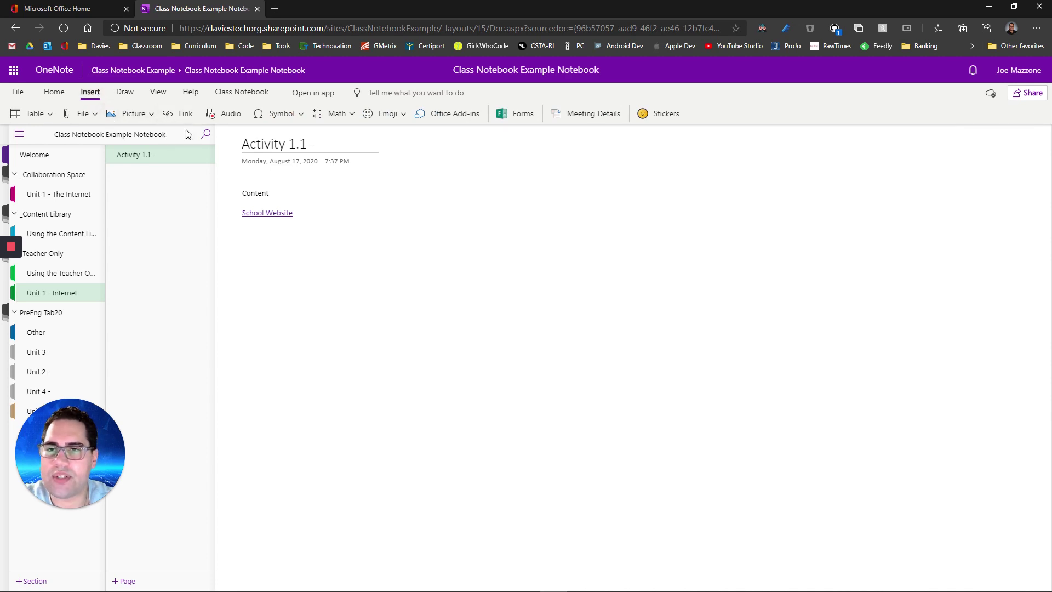
left_click(264, 242)
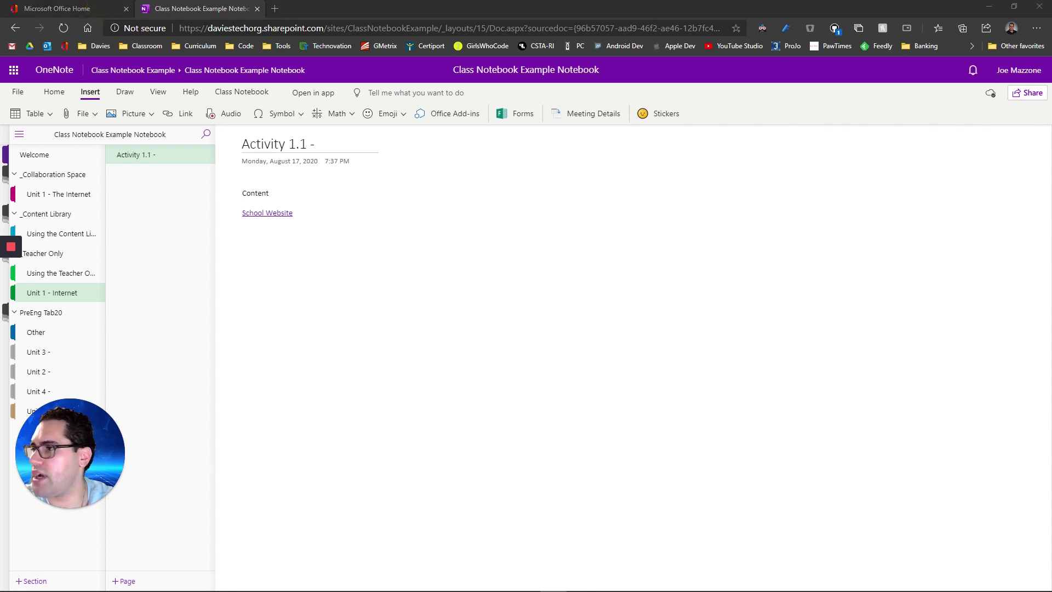
left_click(369, 231)
left_click(318, 251)
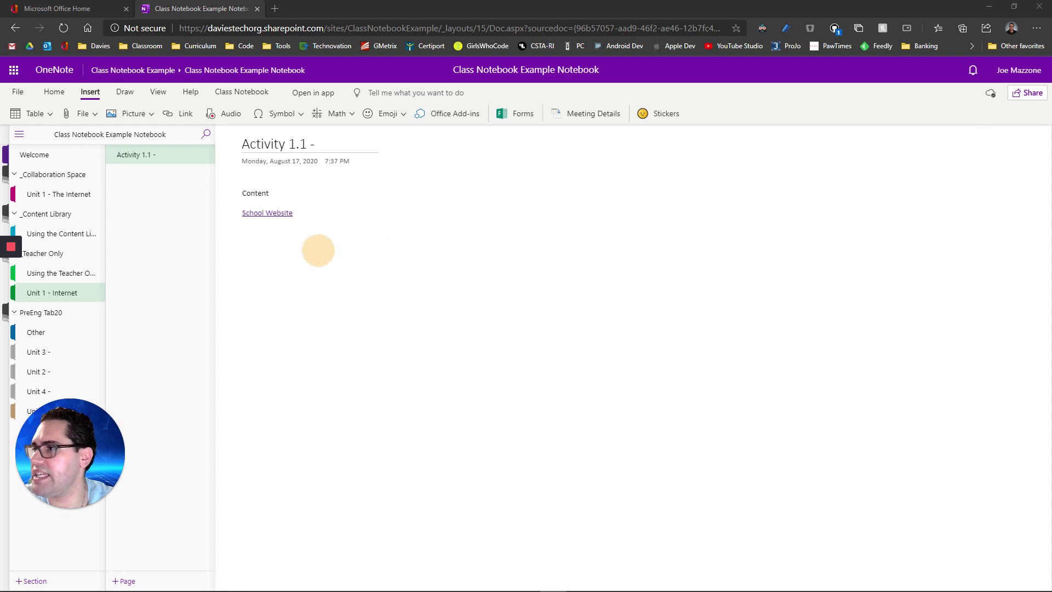
left_click(256, 247)
left_click(258, 239)
type("https://youtu.be/uXom5yO3G1A")
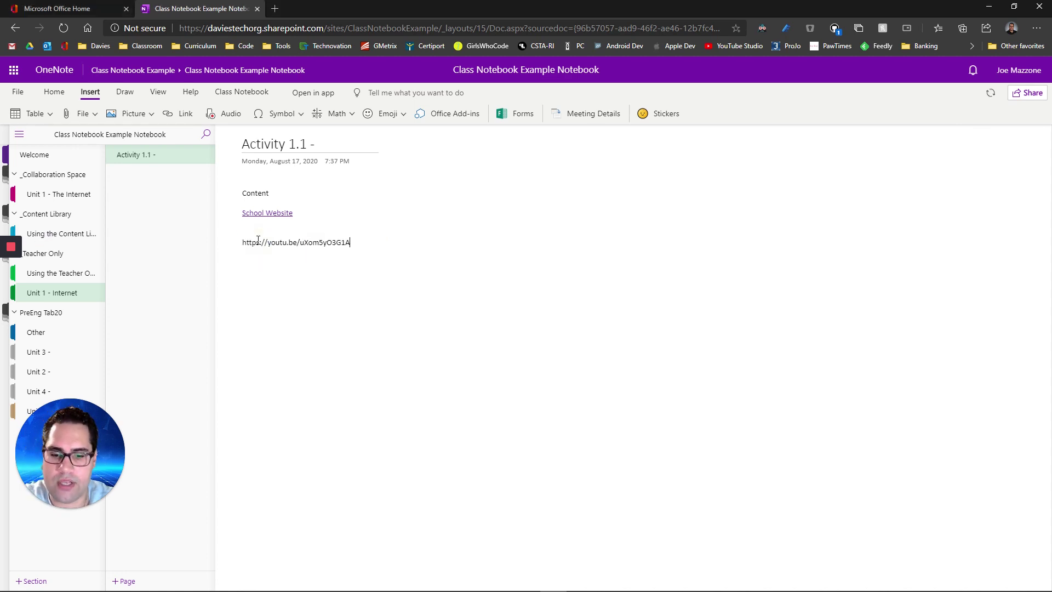
key("Return")
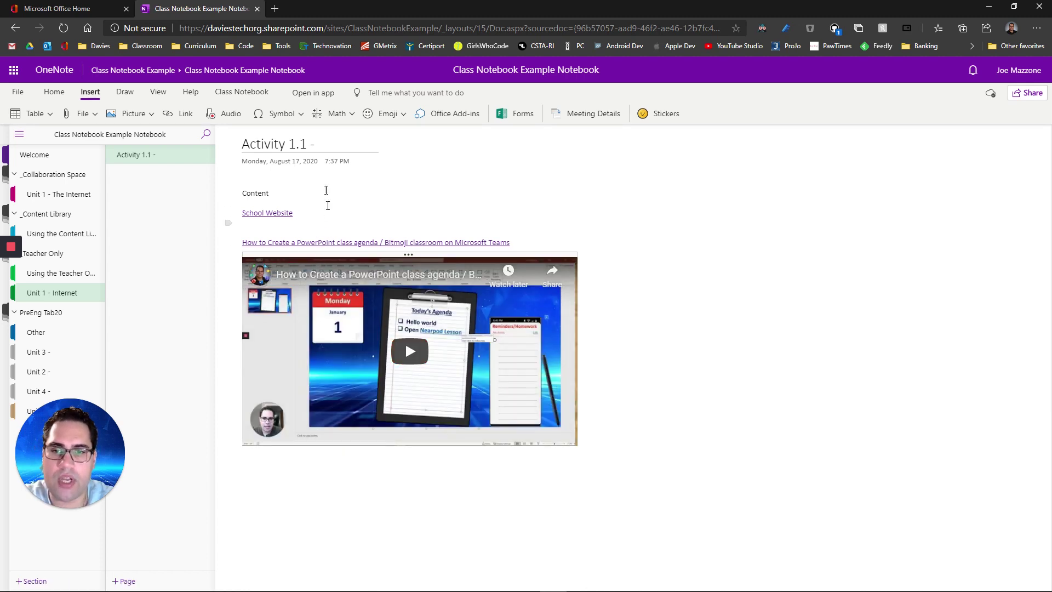
Step: Play the embedded YouTube video briefly on the page and pause it
left_click_drag(92, 454, 71, 522)
left_click(419, 346)
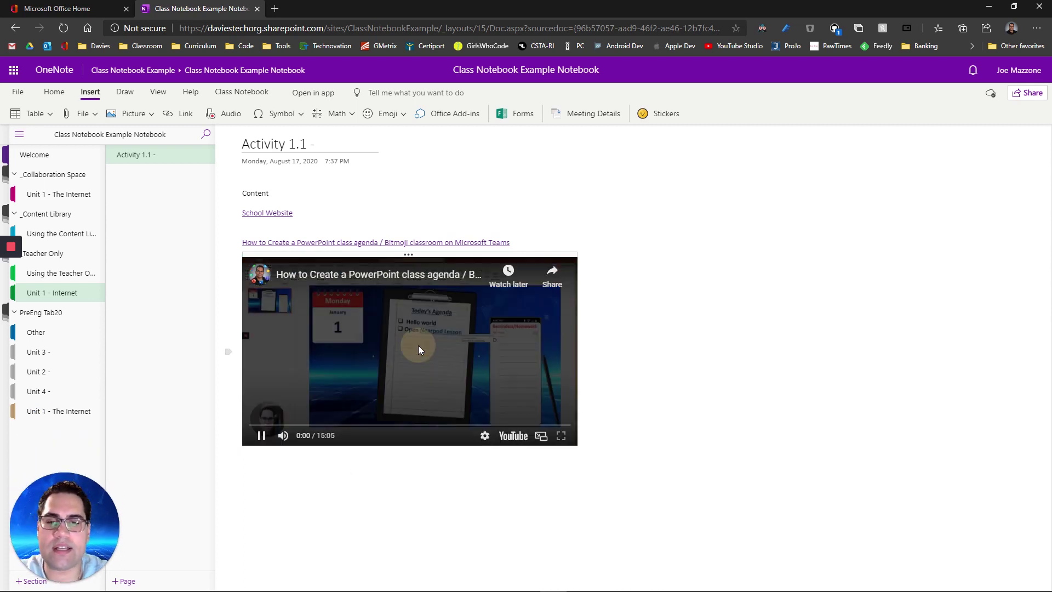
left_click(262, 435)
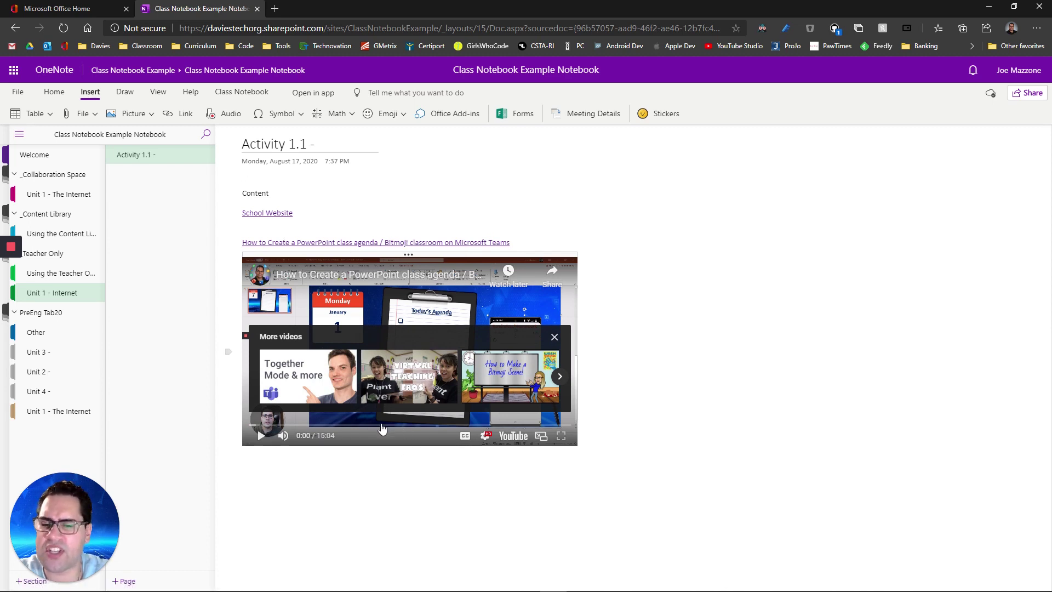
left_click(323, 481)
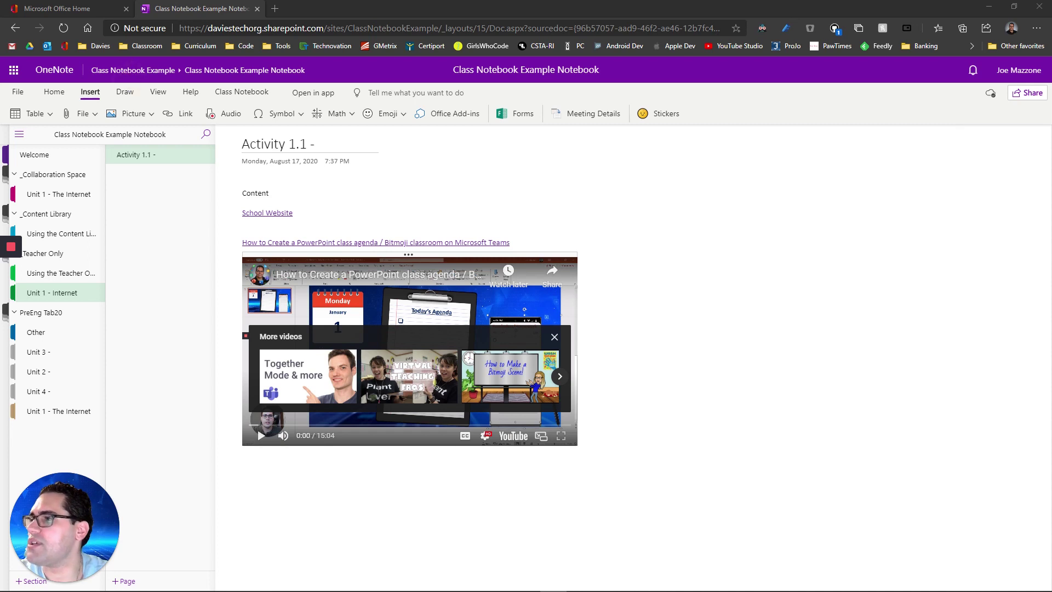
left_click(652, 466)
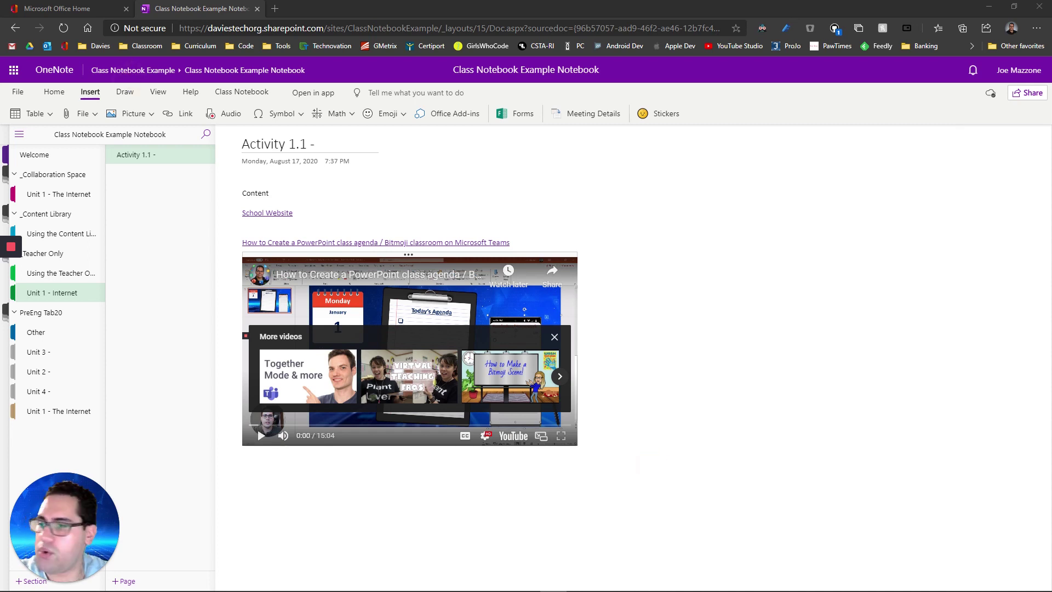
left_click(706, 321)
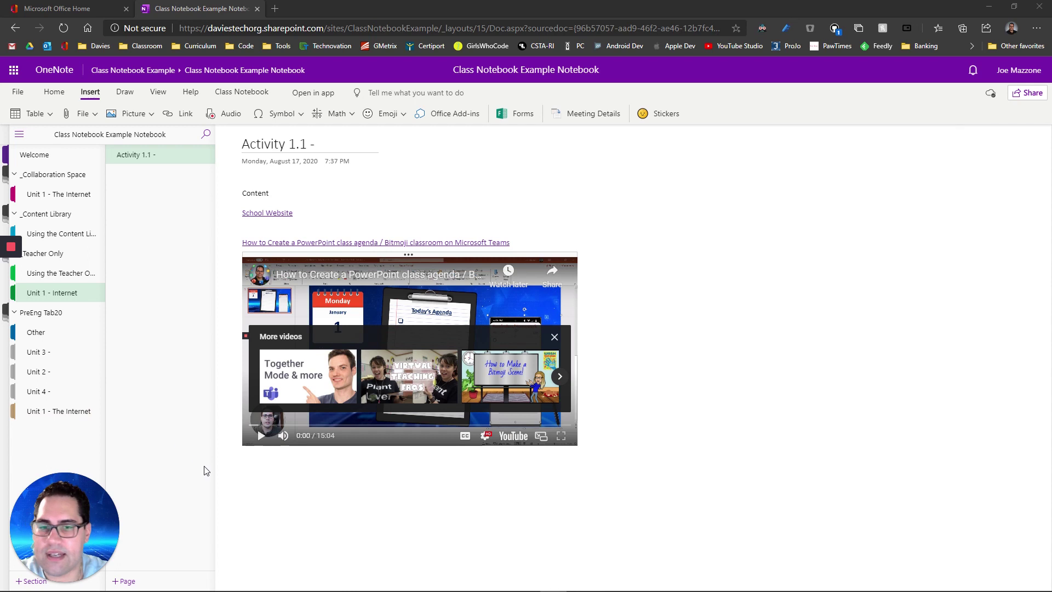
left_click(264, 469)
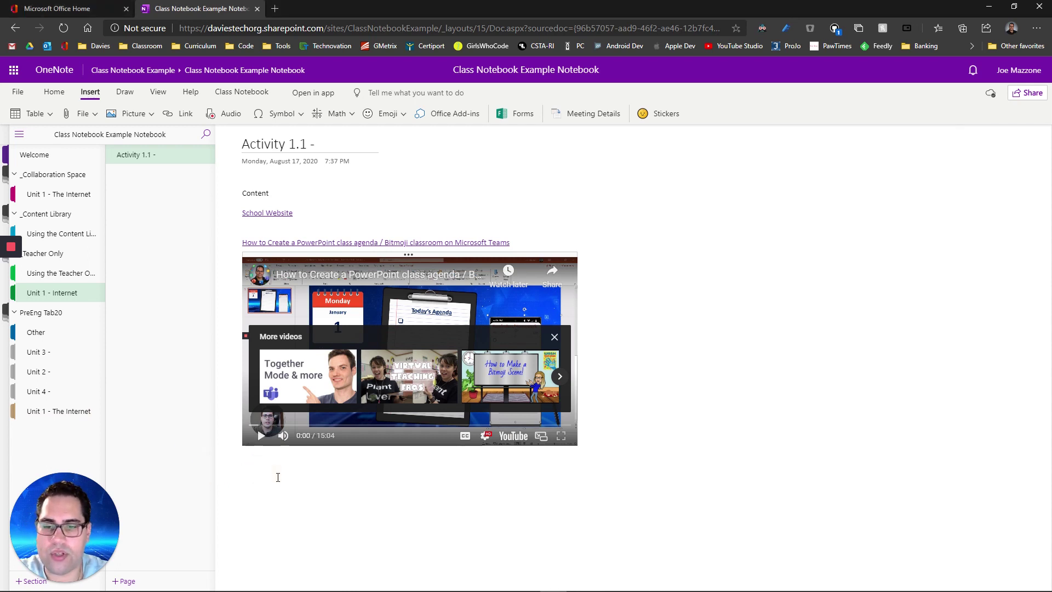
type("https://makecode.com/_Hw5HUAC7MEXR")
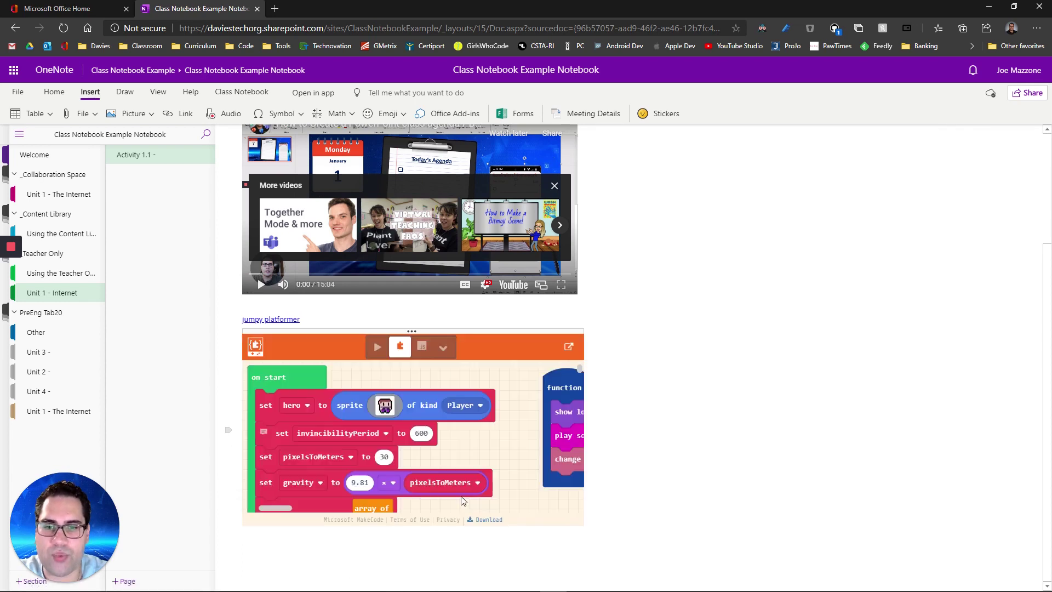
Step: View the embedded MakeCode project's JavaScript, run the game, and advance through its instructions
left_click(418, 349)
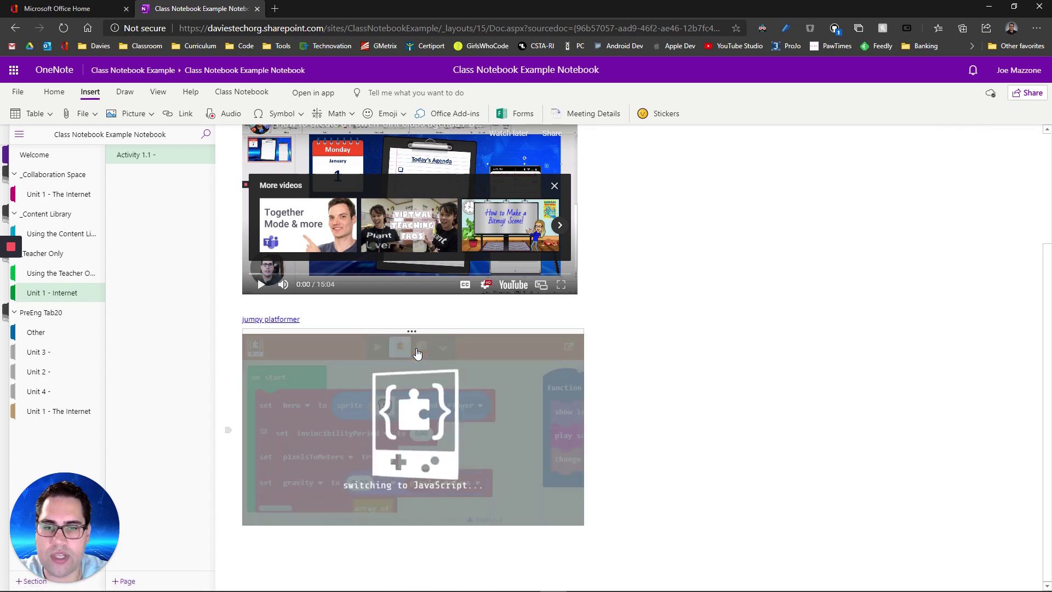
left_click(378, 351)
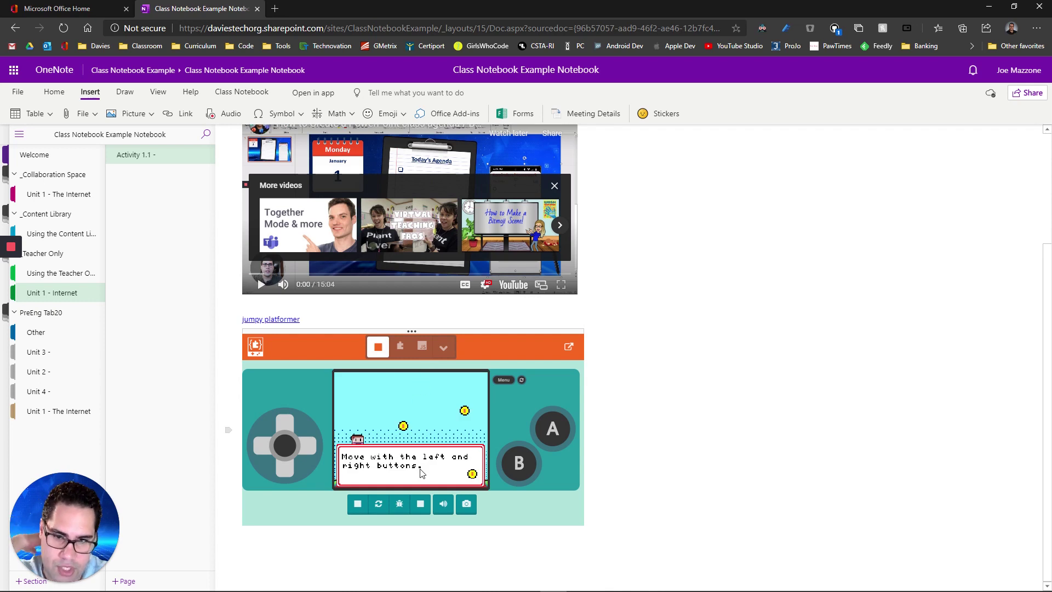
left_click(550, 445)
left_click(550, 445)
left_click(549, 446)
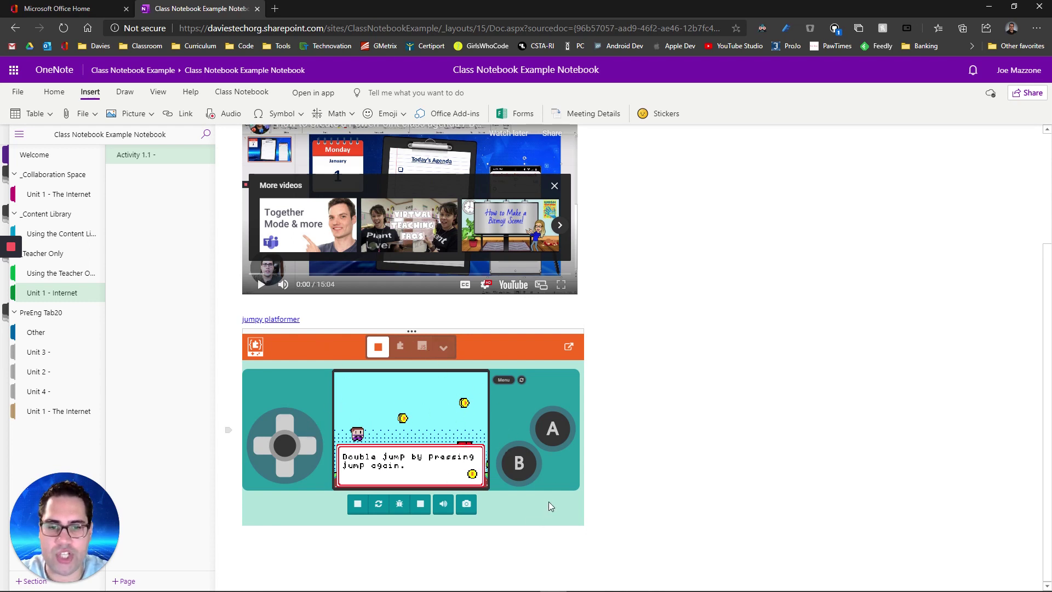
Step: Add the text "1. This is question 1:" below the embedded MakeCode game
scroll(393, 467, "up", 3)
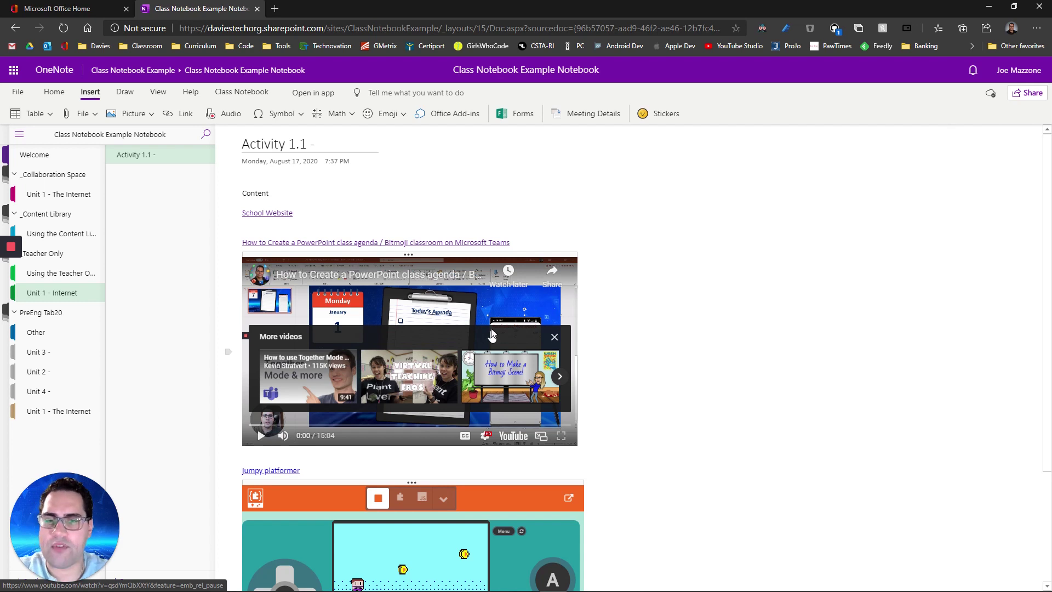
scroll(370, 417, "down", 3)
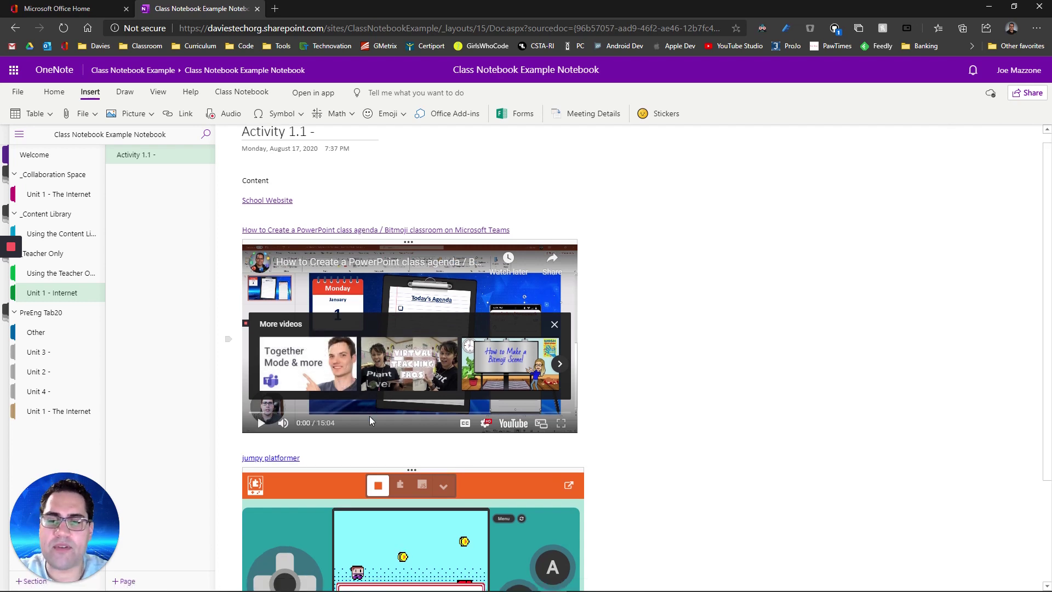
left_click(294, 540)
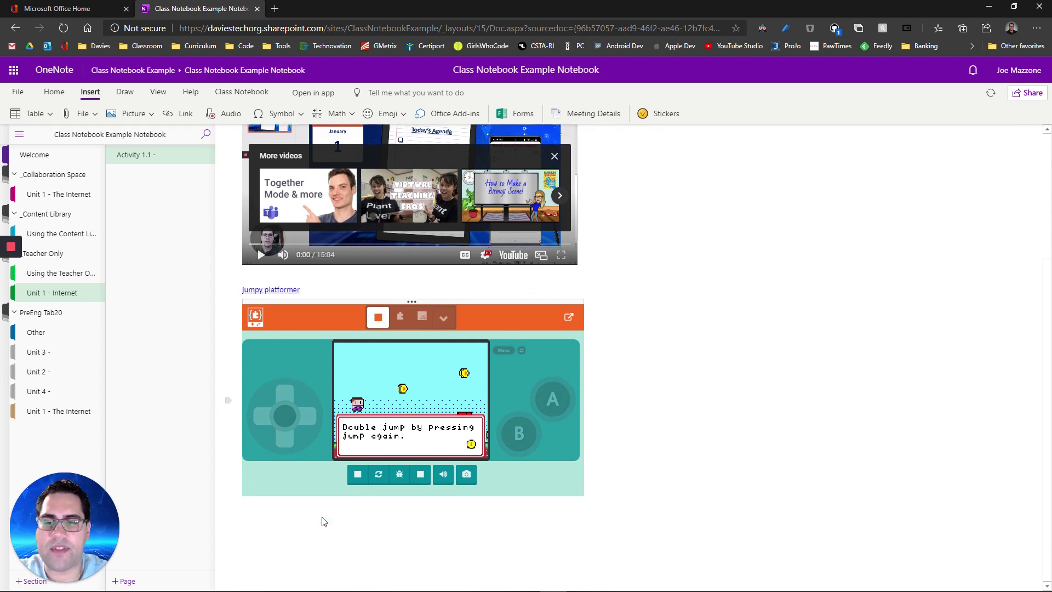
type("1. This is question 1:")
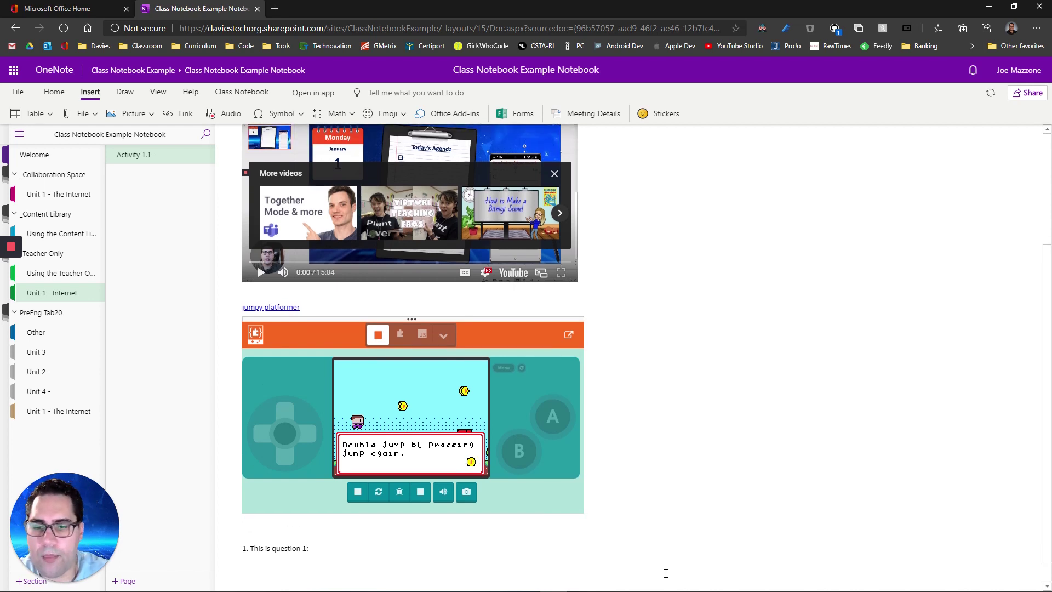
scroll(665, 574, "down", 1)
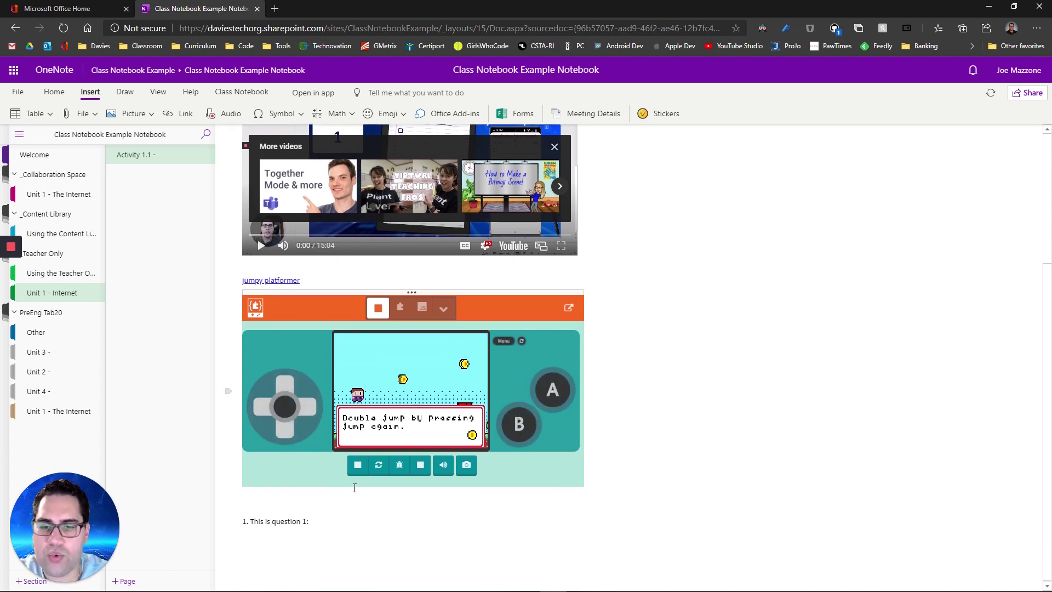
Step: Insert a one-cell table directly below the line "1. This is question 1:" as an answer box
left_click(261, 534)
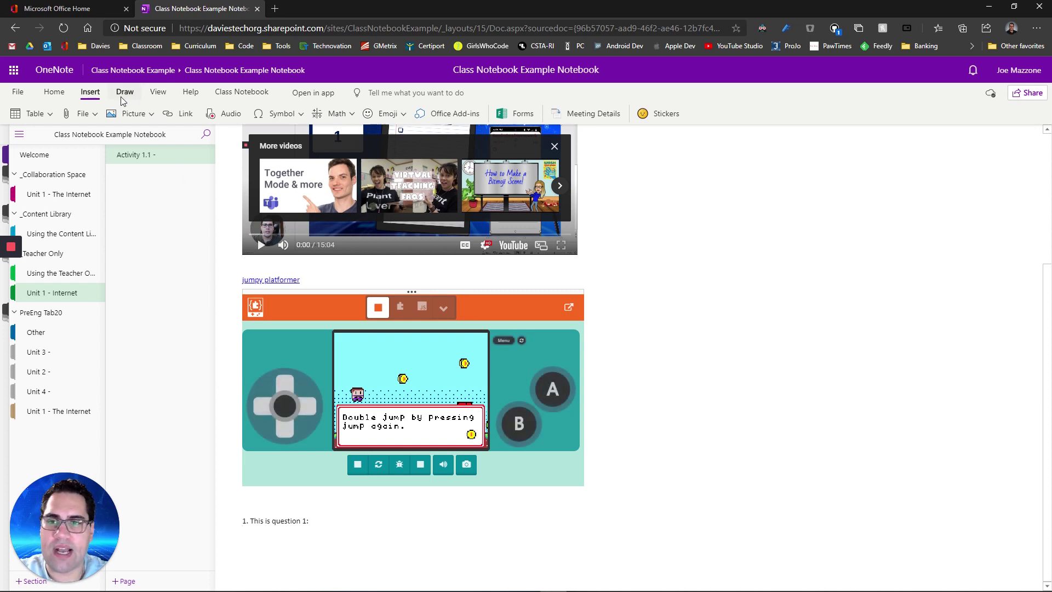
left_click(34, 113)
left_click(18, 155)
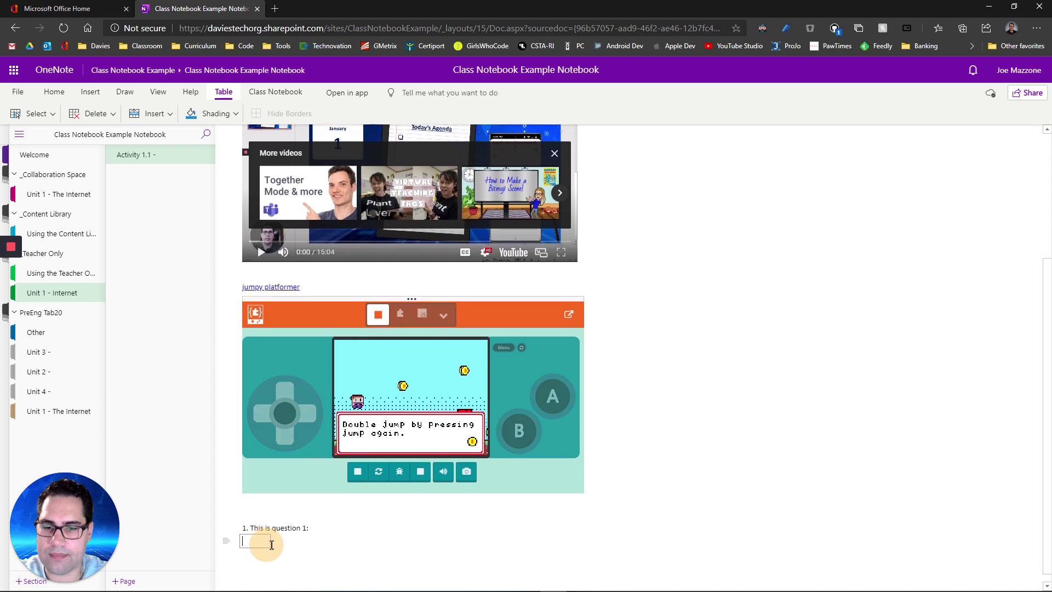
Step: Widen the one-cell answer table under question 1 until it extends slightly past the width of the embedded game
scroll(272, 542, "down", 1)
left_click(274, 529)
scroll(282, 534, "up", 1)
left_click(289, 543)
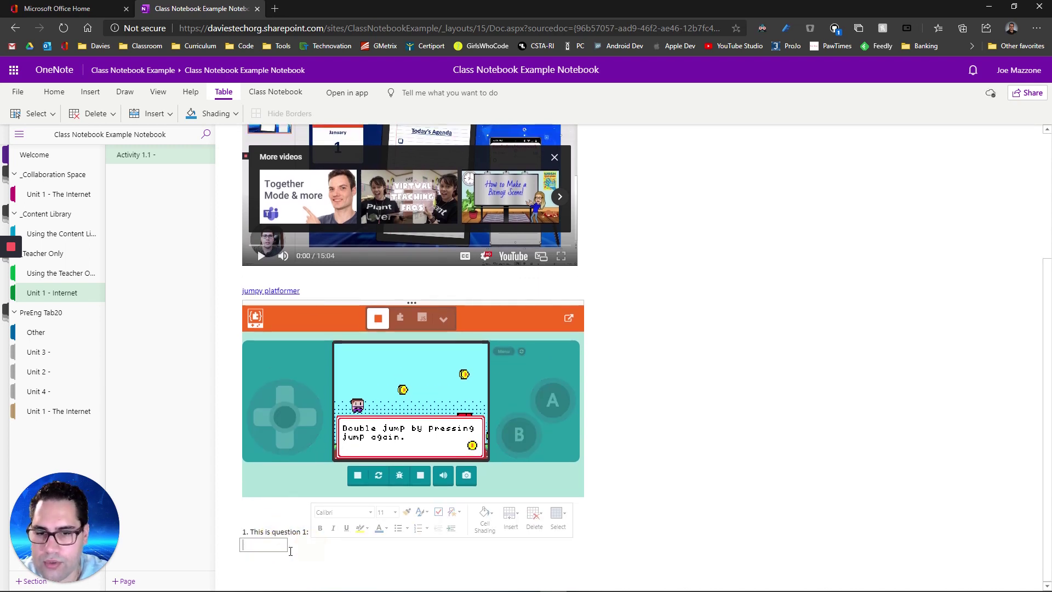
left_click(290, 545)
left_click(289, 545)
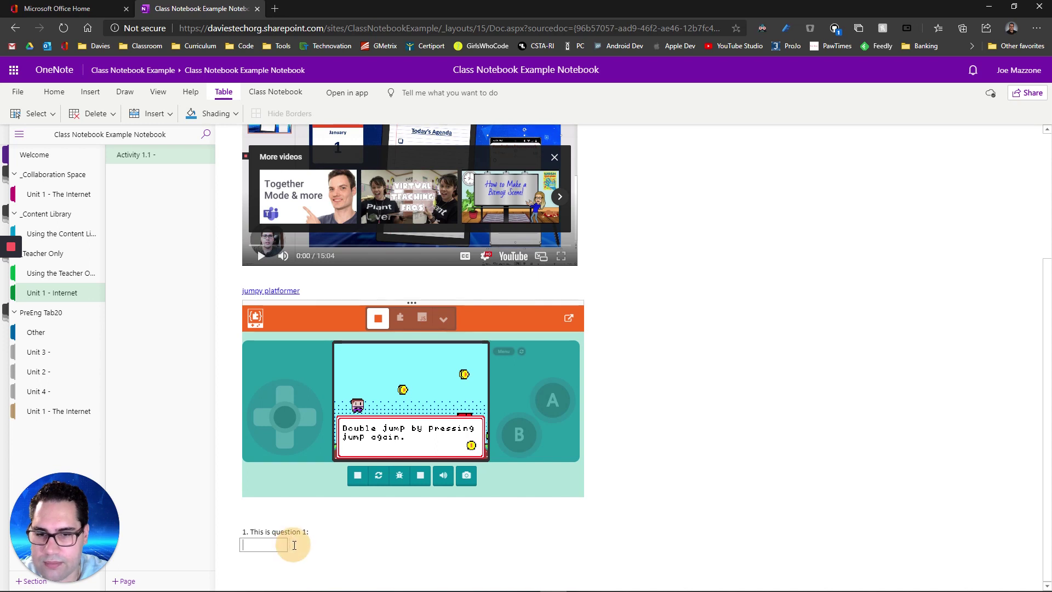
left_click(289, 546)
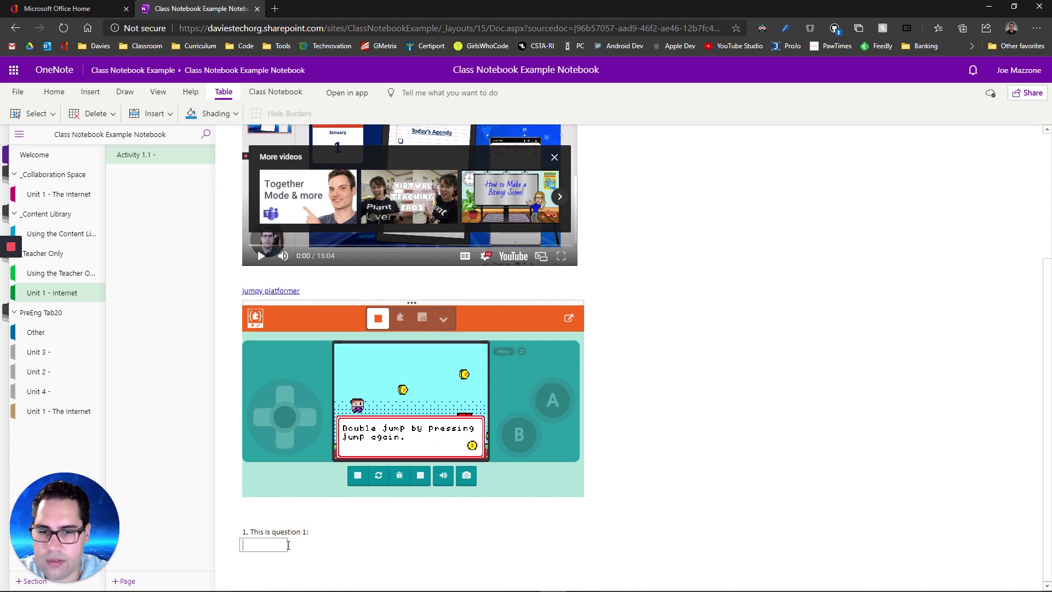
left_click(286, 546)
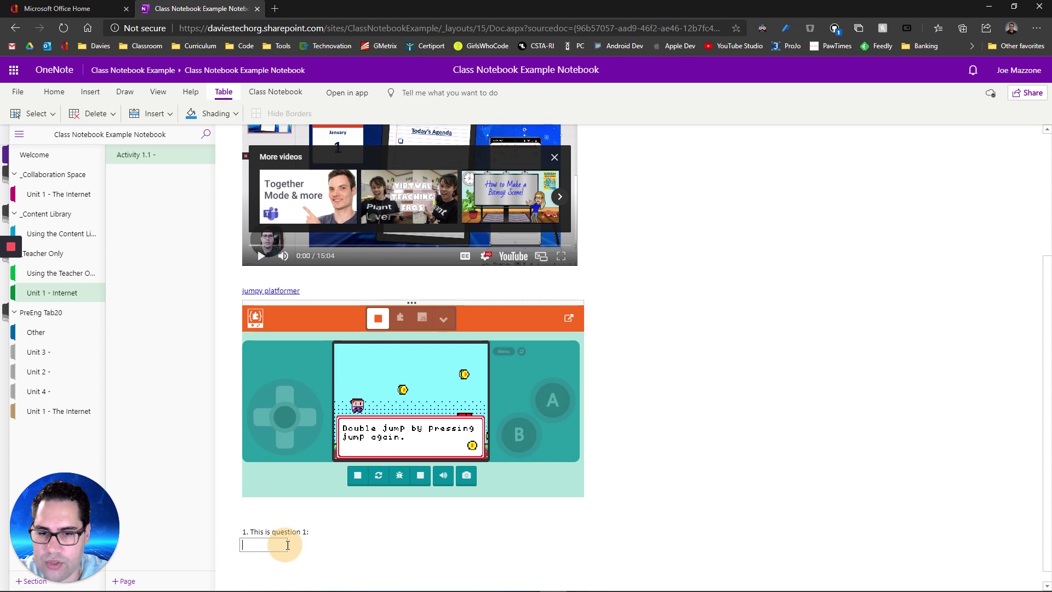
left_click(284, 560)
left_click_drag(288, 544, 628, 547)
scroll(539, 486, "down", 1)
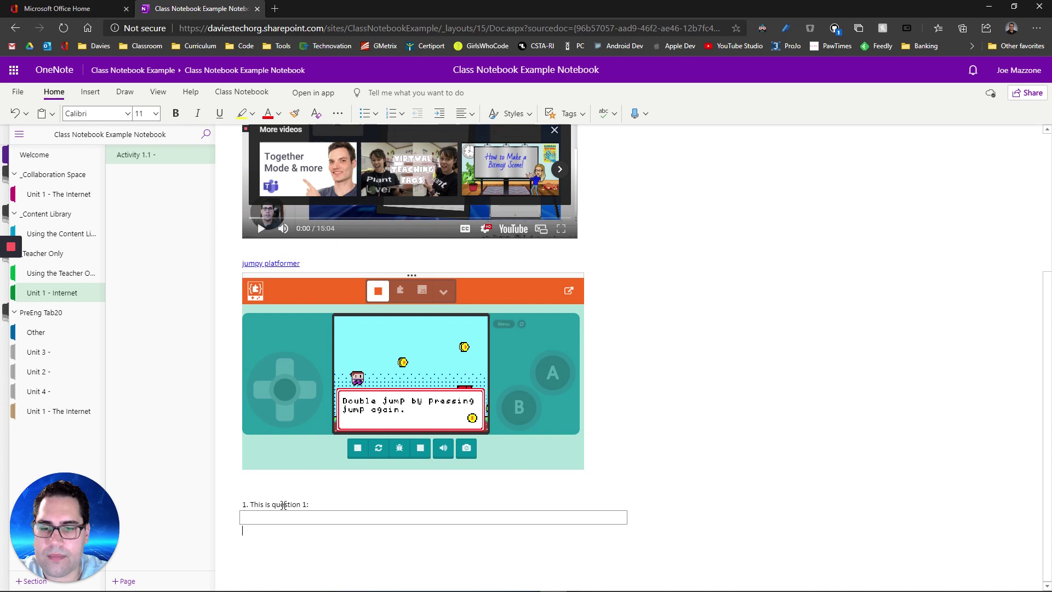
left_click(267, 518)
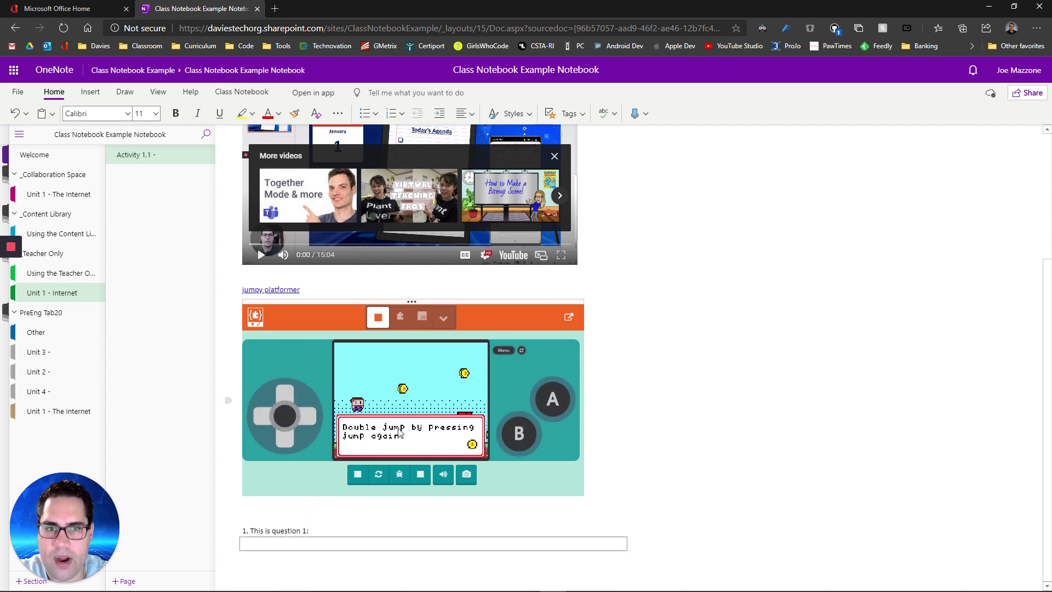
Step: Tag the line "1. This is question 1:" with the Question tag
left_click_drag(323, 530, 246, 530)
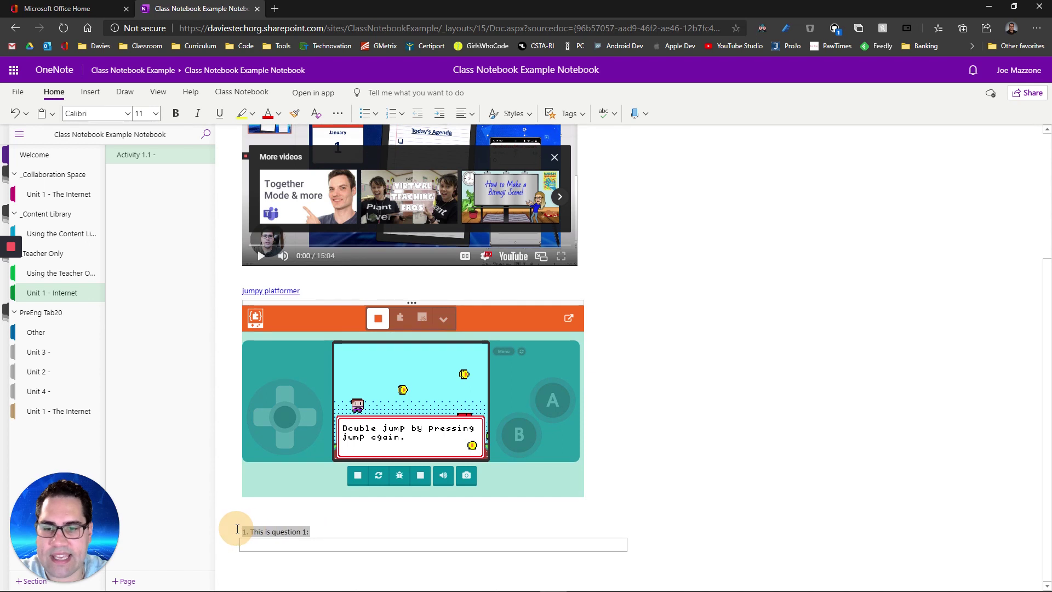
left_click(568, 115)
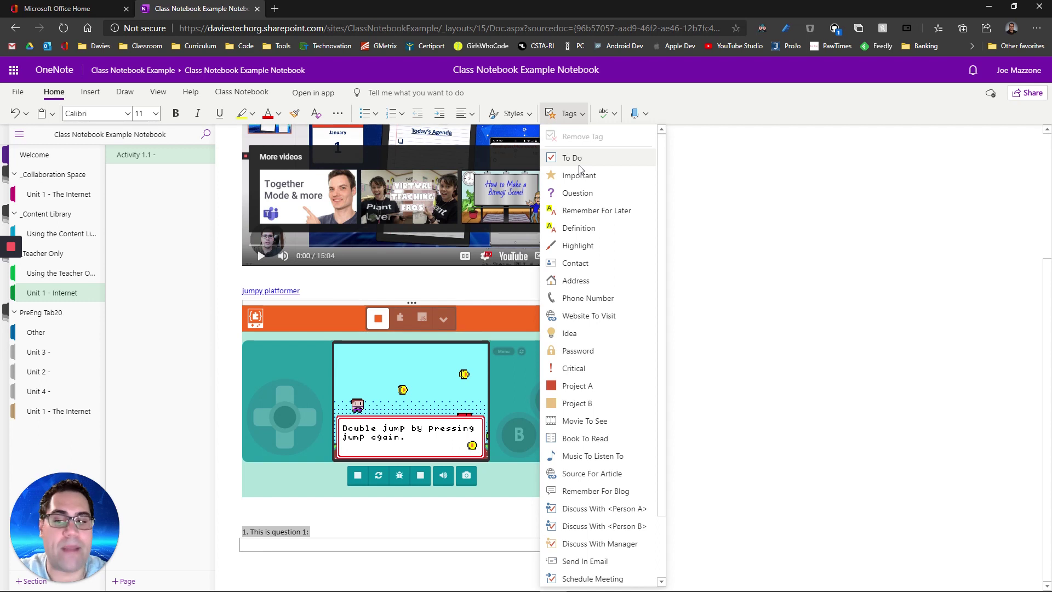
left_click(578, 193)
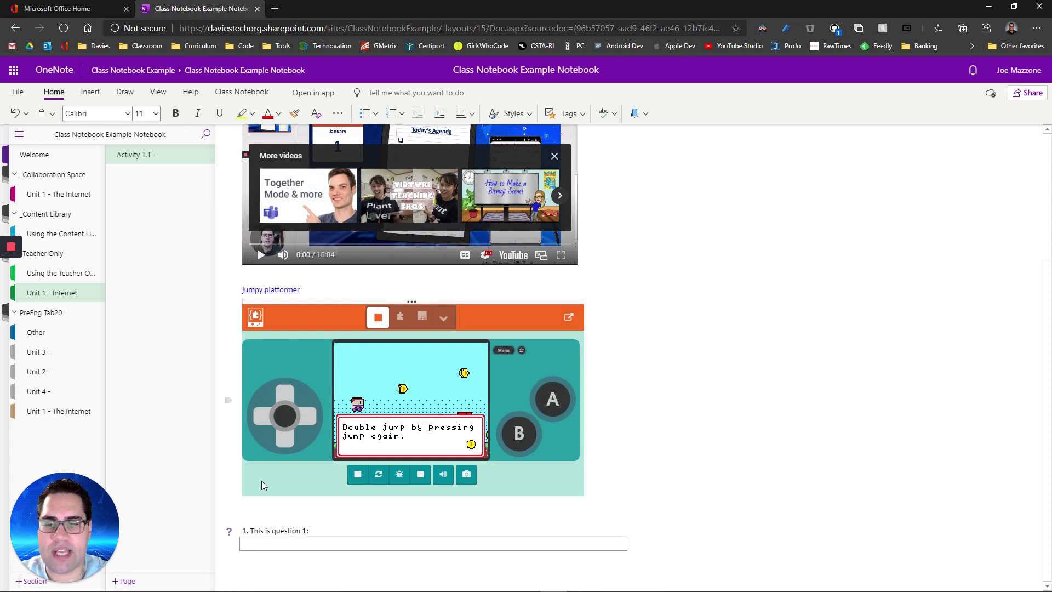
left_click(295, 549)
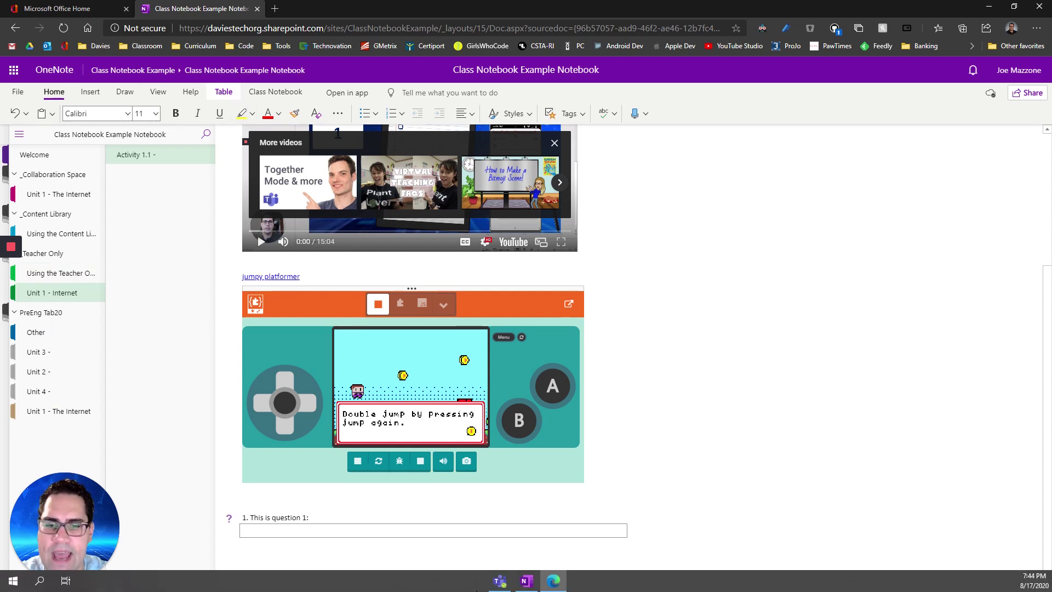
Step: Switch to Microsoft Teams and show the choices for opening the class notebook in the browser or the app
left_click(507, 583)
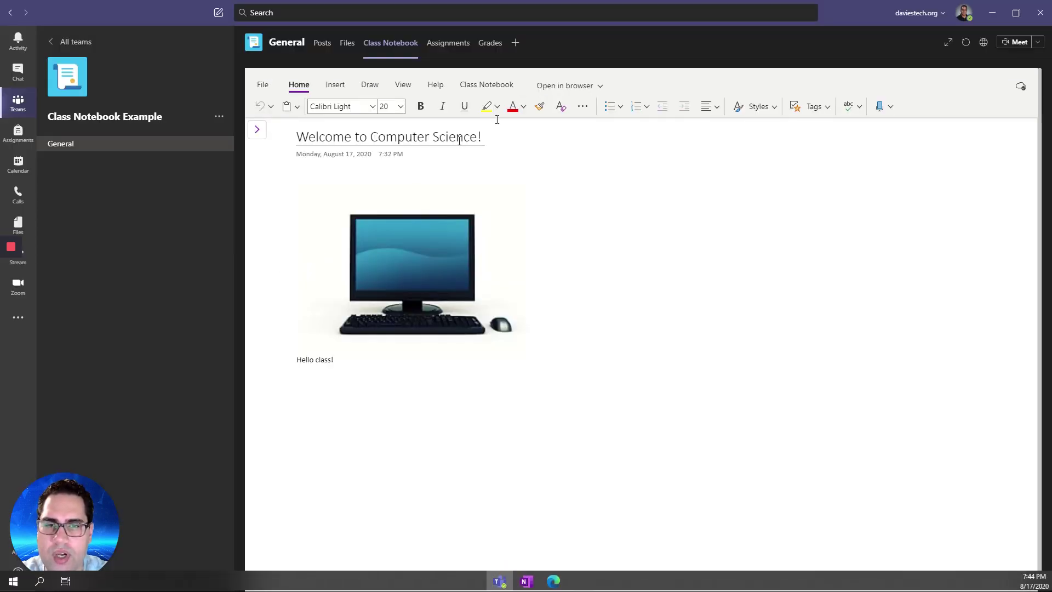
left_click(592, 85)
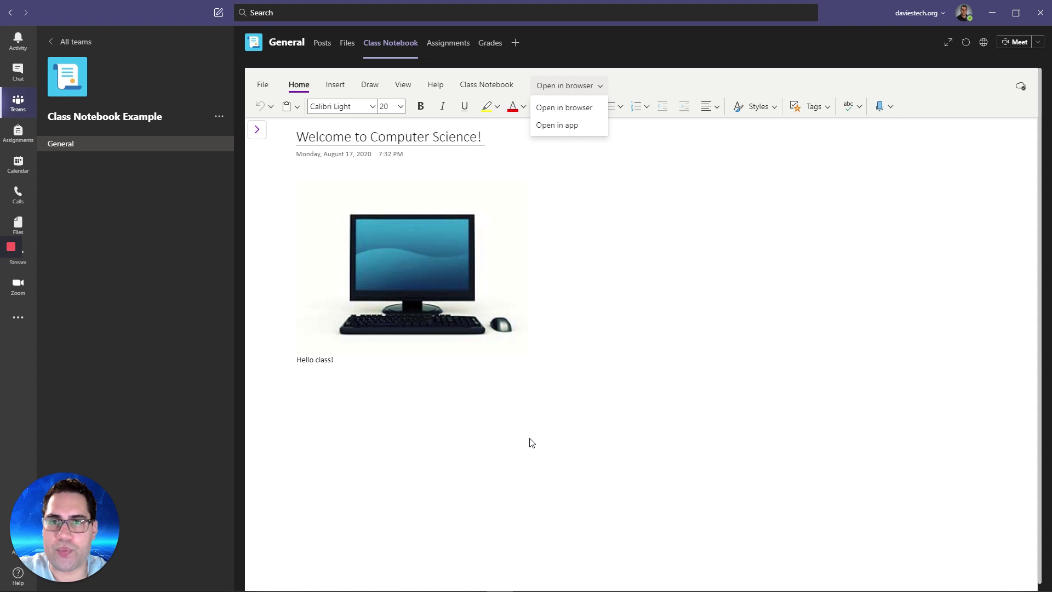
Step: Switch to OneNote for Windows 10 and open the Class Notebook Example Notebook from the list of additional notebooks
left_click(526, 582)
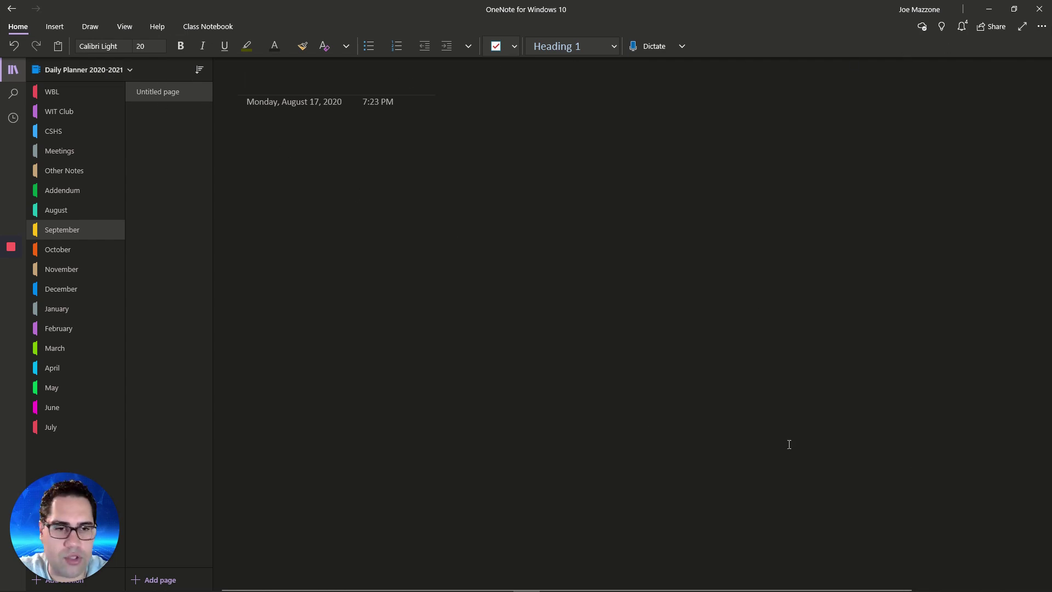
left_click(108, 68)
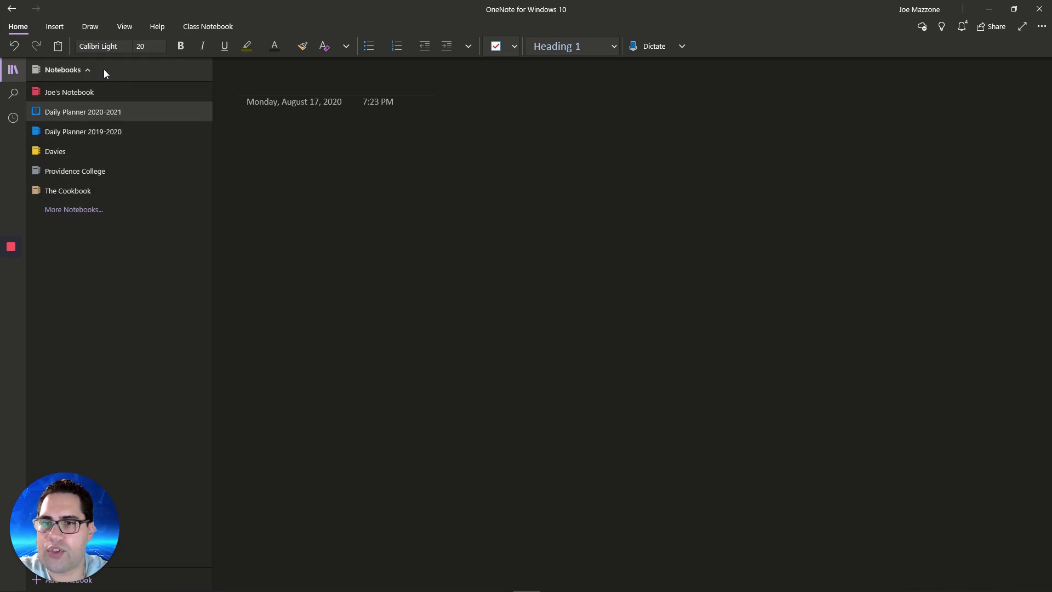
left_click(83, 209)
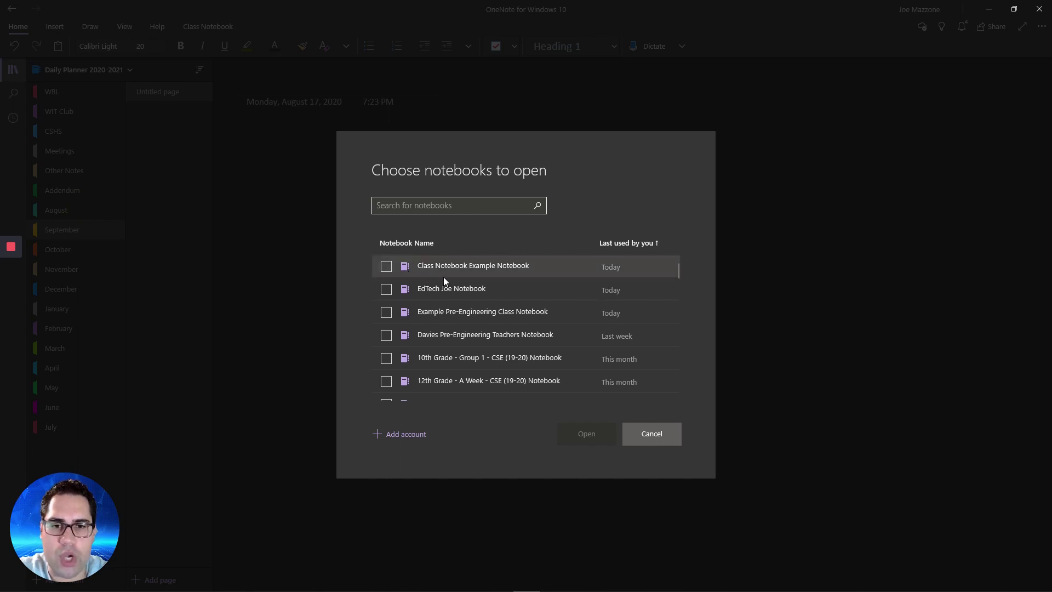
left_click(387, 267)
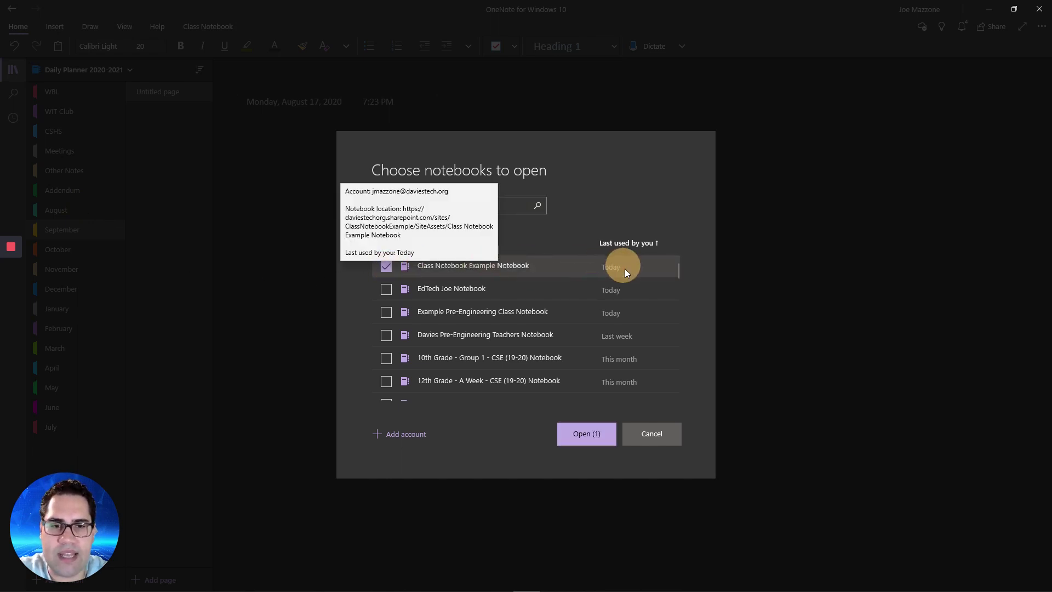
left_click(600, 435)
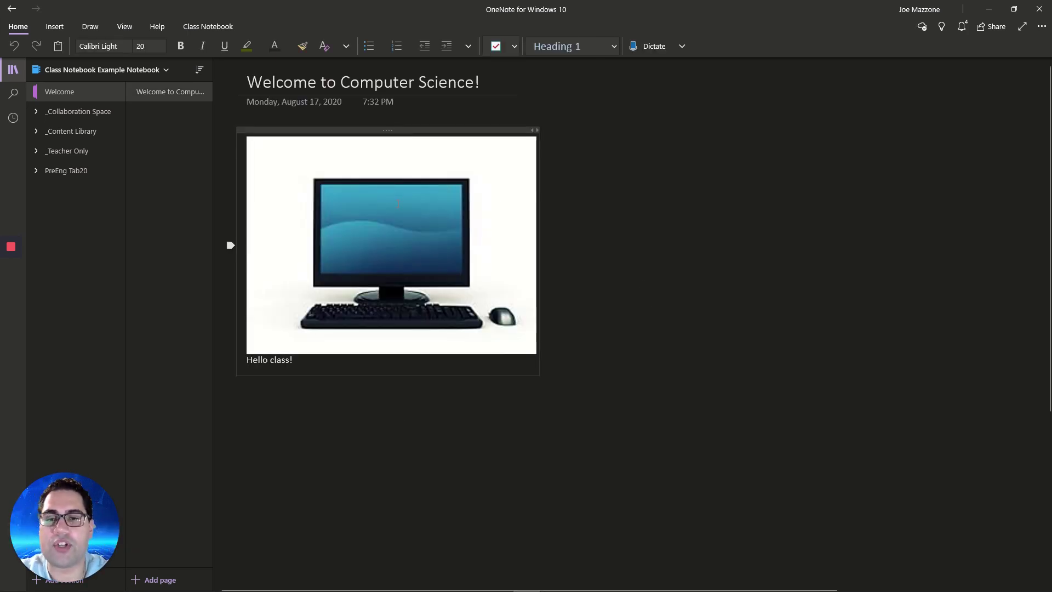
Step: Open the Unit 1 - Internet section under _Teacher Only and look through the whole Activity 1.1 page
left_click(67, 151)
left_click(94, 171)
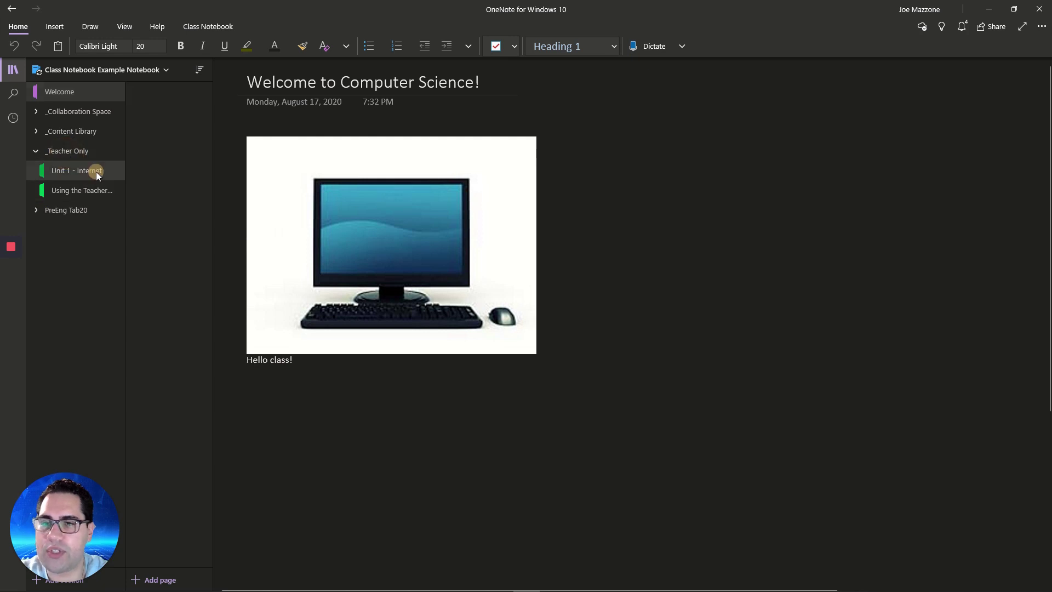
scroll(404, 342, "down", 1)
scroll(404, 342, "down", 5)
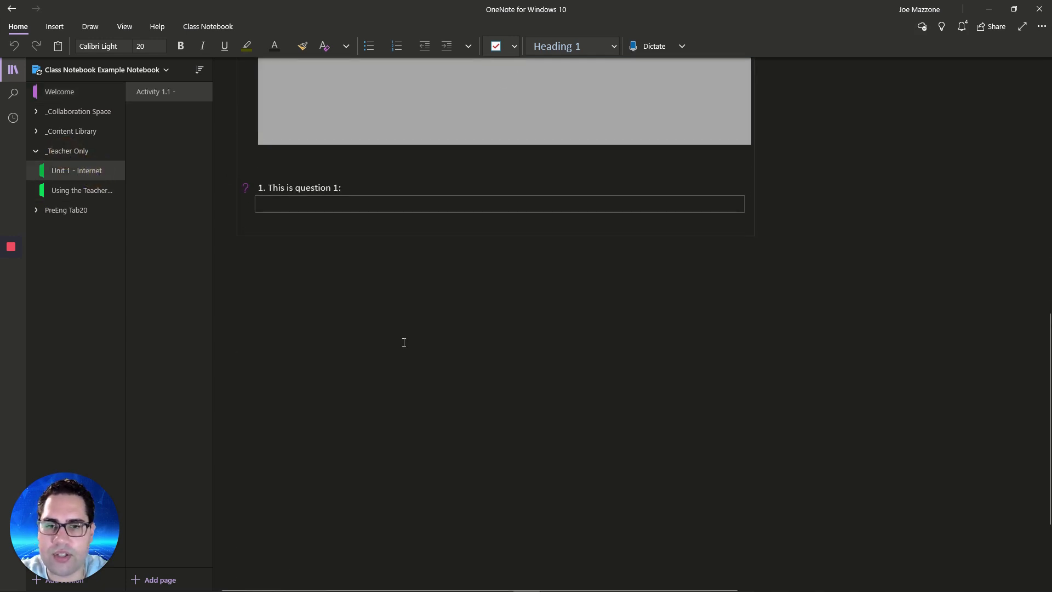
scroll(311, 314, "up", 10)
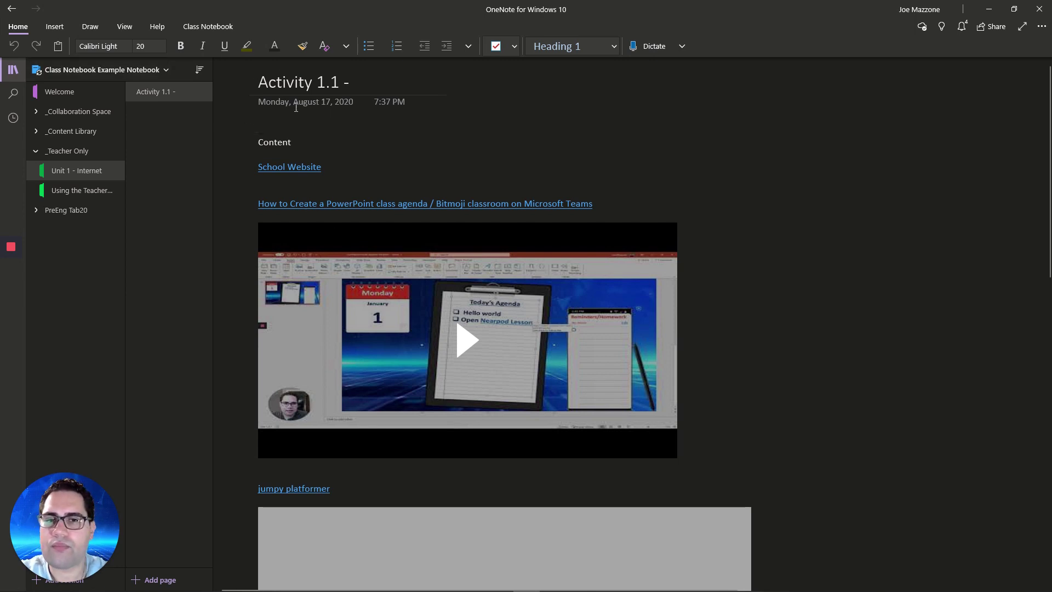
left_click_drag(90, 192, 122, 65)
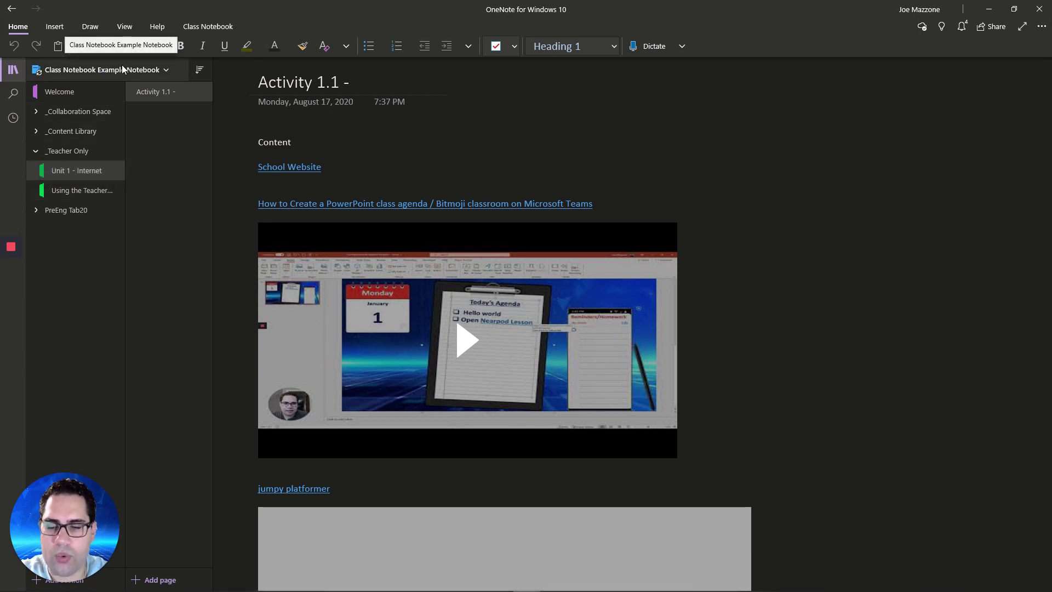